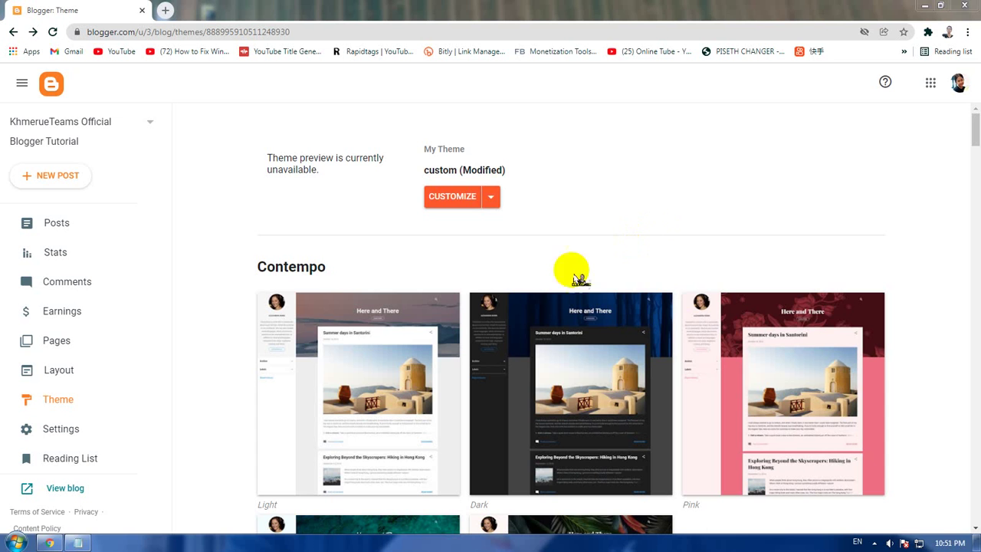
click(80, 542)
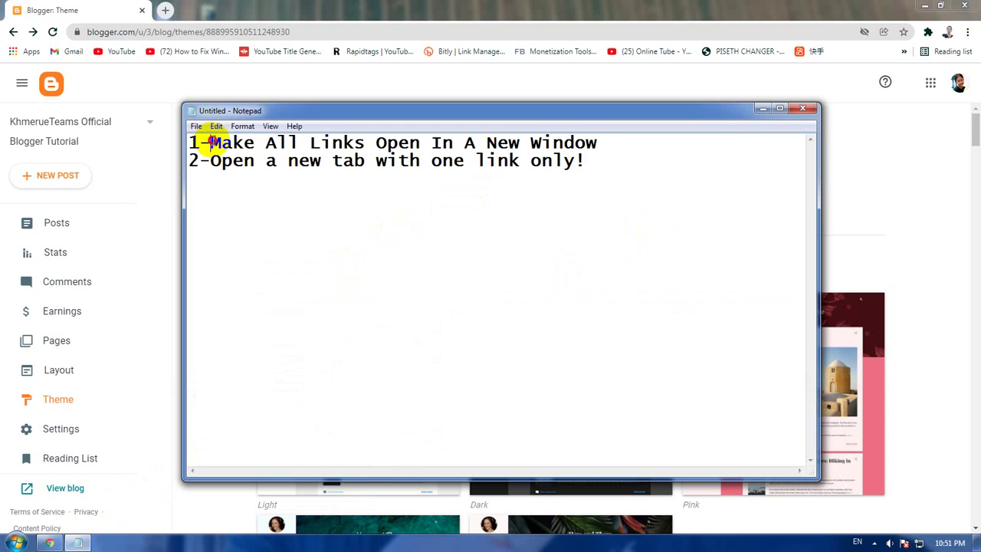
drag(212, 141, 606, 145)
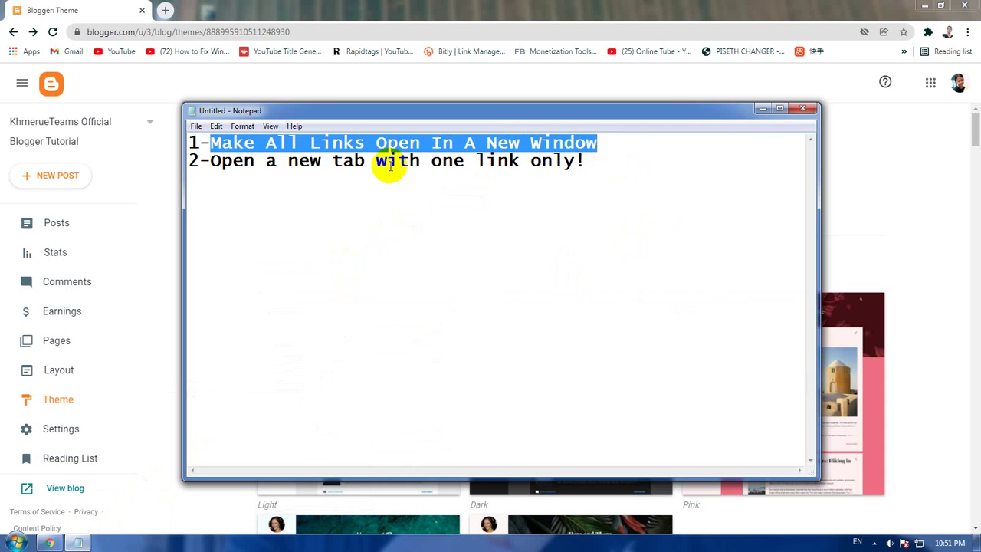
drag(210, 162, 613, 164)
click(613, 164)
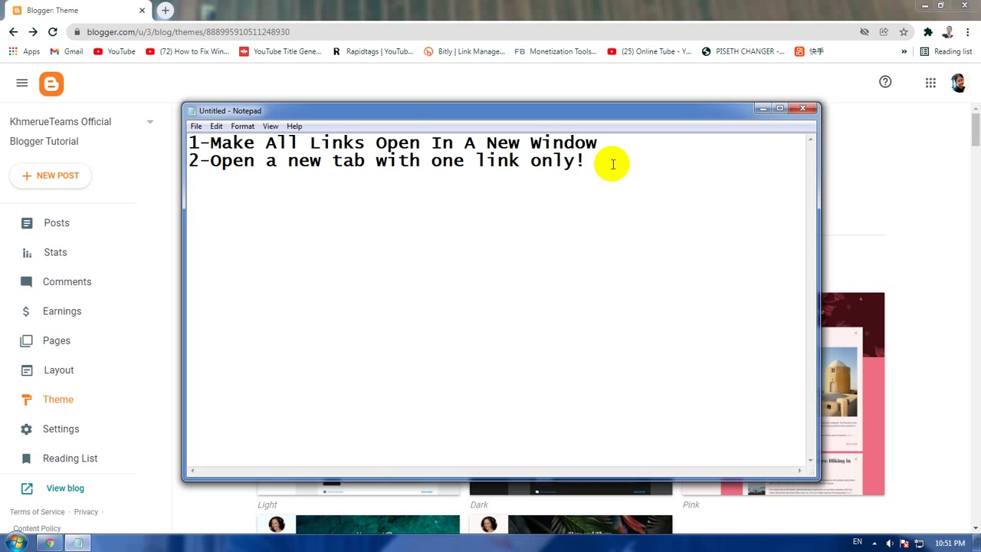
- Open the live blog in a new tab and inspect its Home, KhmerueTeams, YouTube and Link menu dropdowns
click(346, 10)
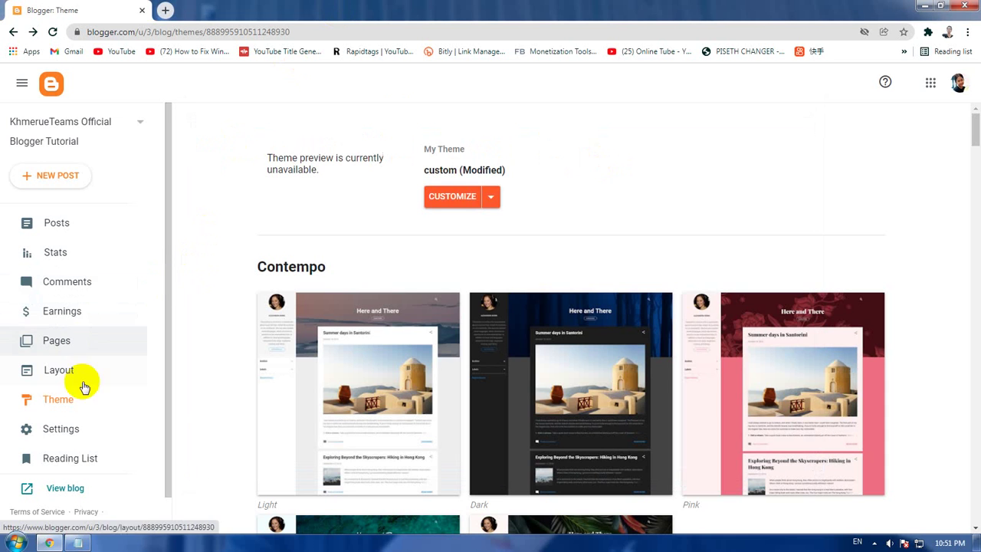
click(65, 488)
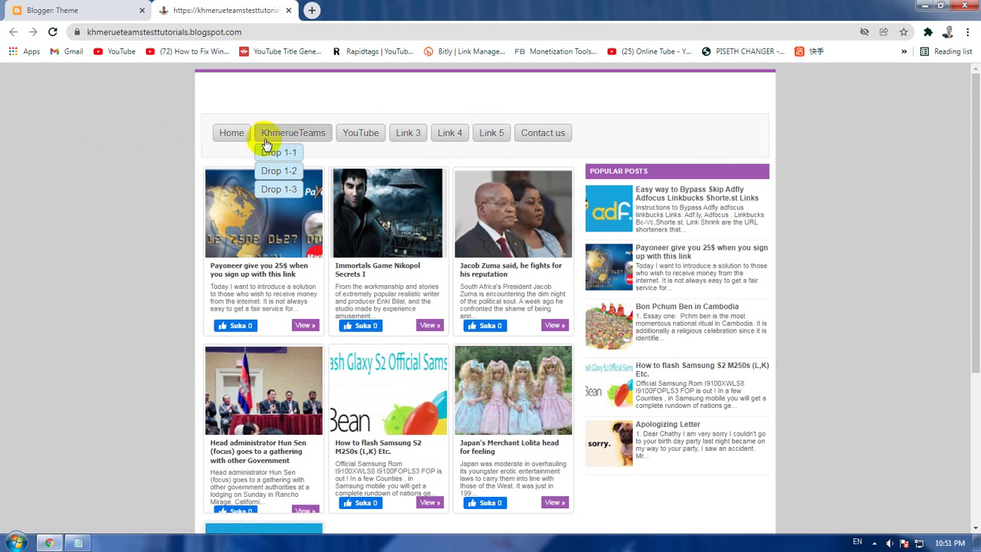
mouse_move(318, 138)
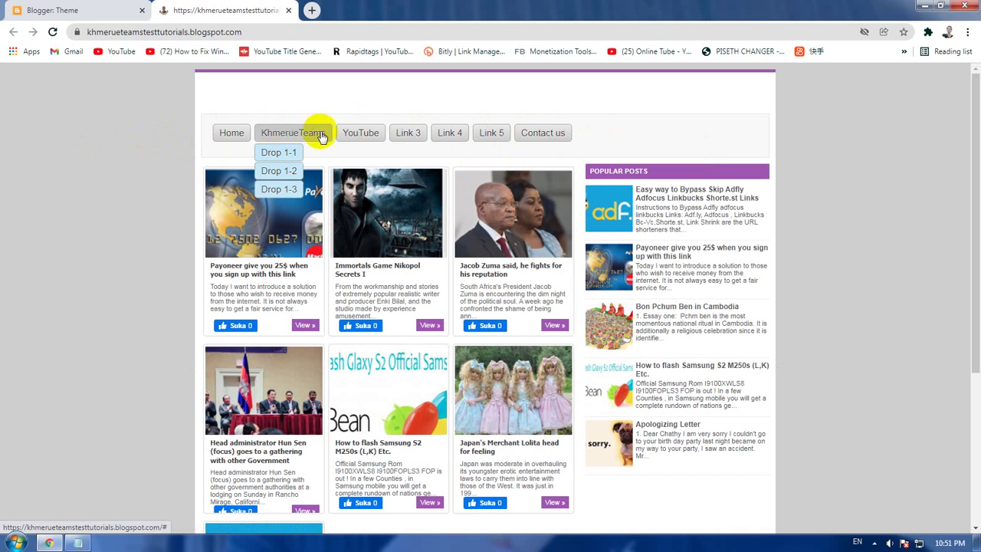
mouse_move(399, 142)
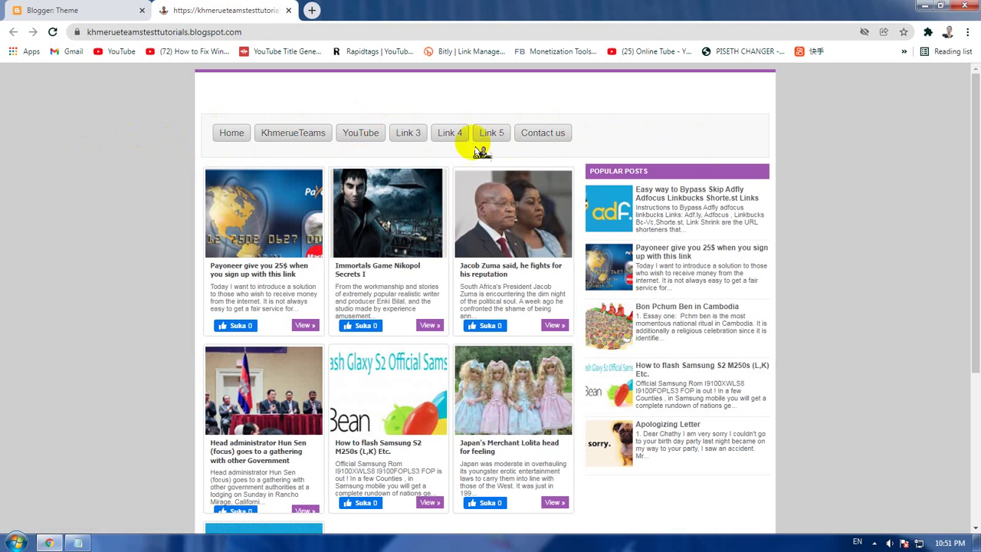
mouse_move(370, 146)
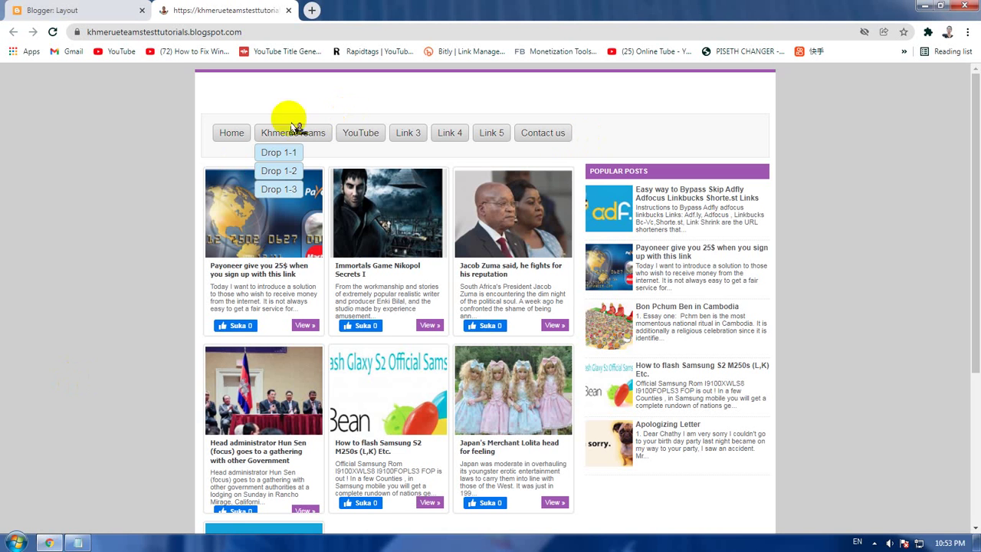
- Reload the live blog so the YouTube menu item appears with its Drop 3-1 to Drop 3-4 dropdown
click(53, 32)
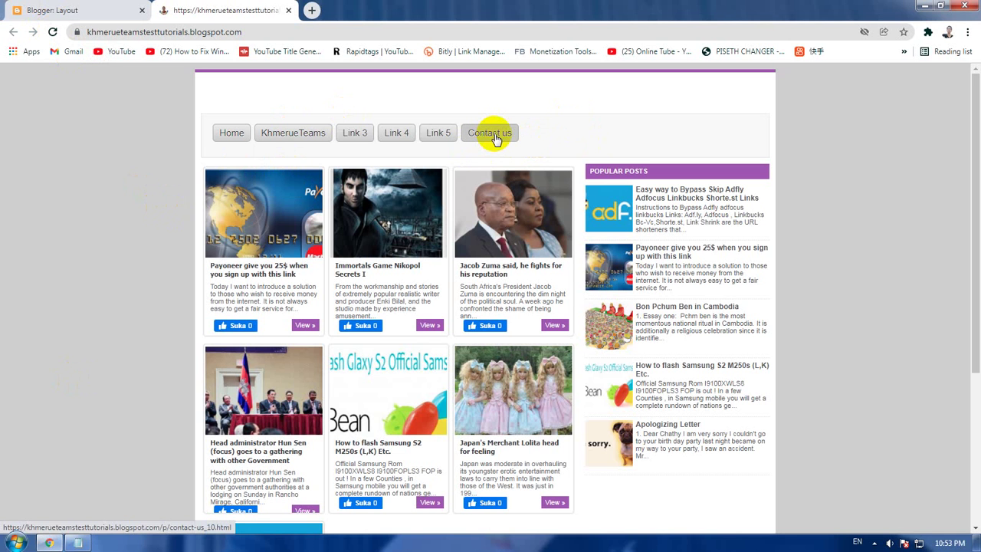
key(F5)
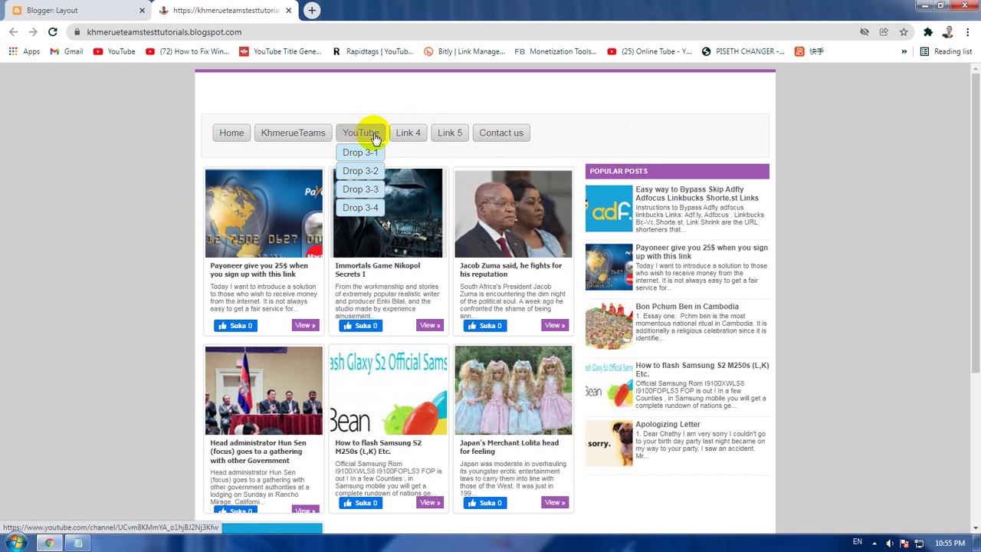
- Follow the blog's YouTube menu link into the same tab and stop the channel's autoplaying video
right_click(375, 136)
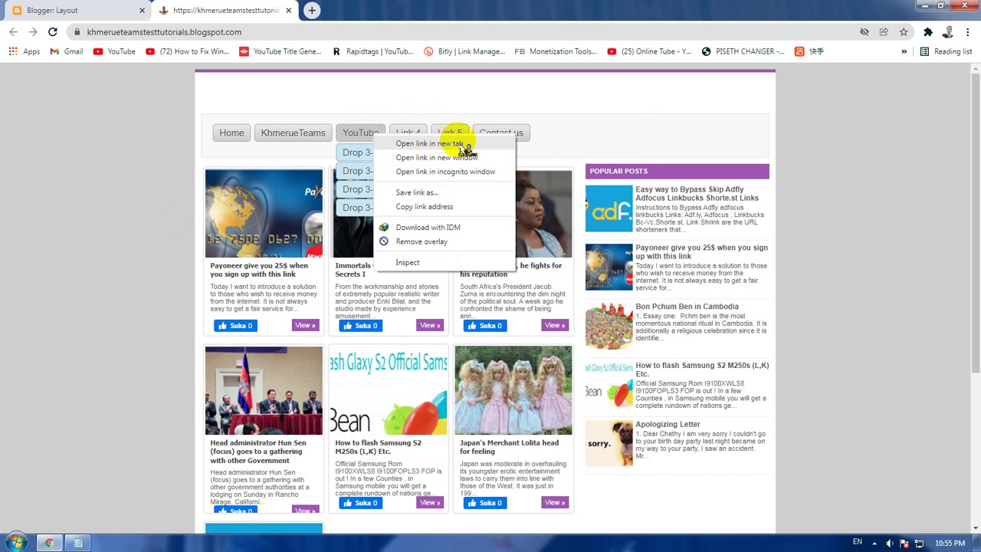
click(180, 208)
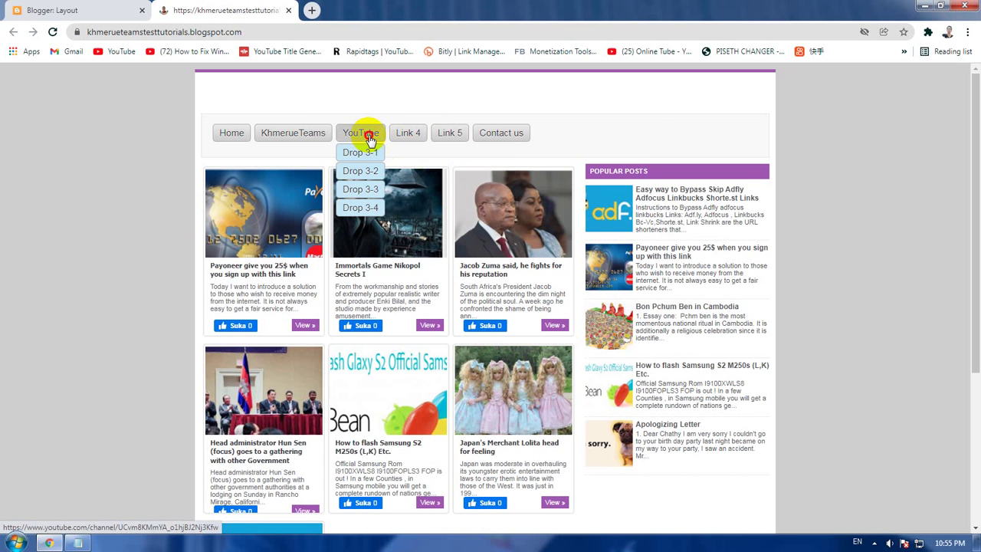
click(365, 135)
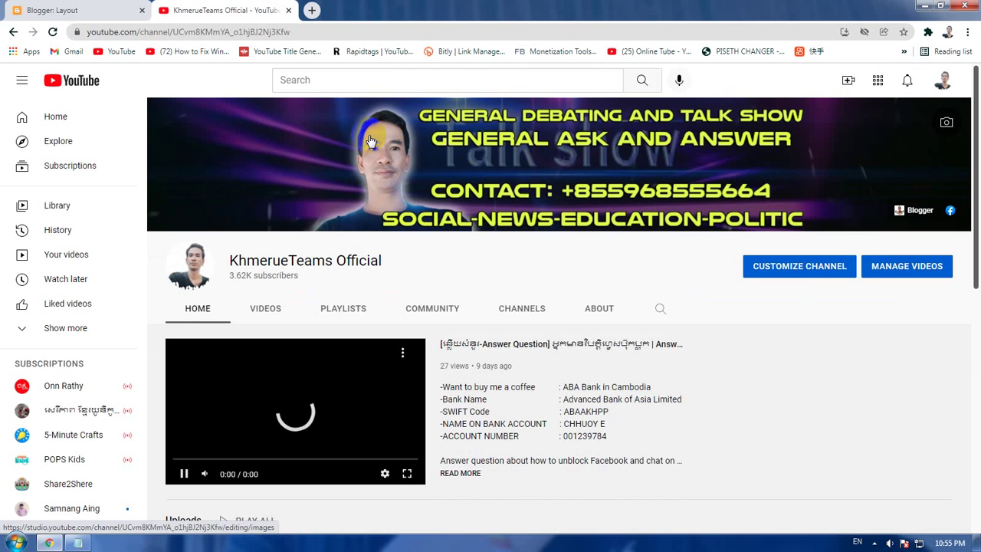
click(201, 468)
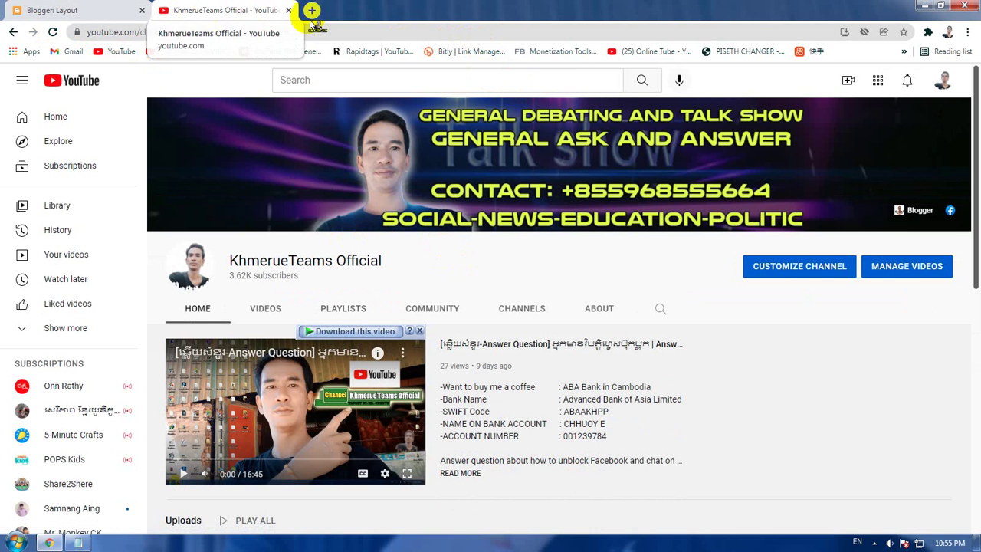
- Reopen the live blog from the Layout page and check the YouTube menu item again
click(130, 10)
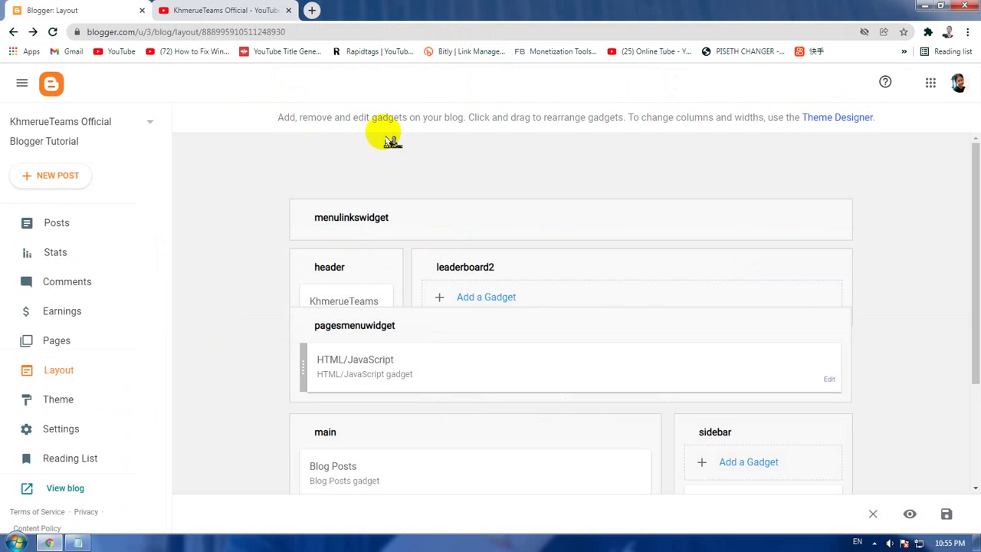
click(71, 488)
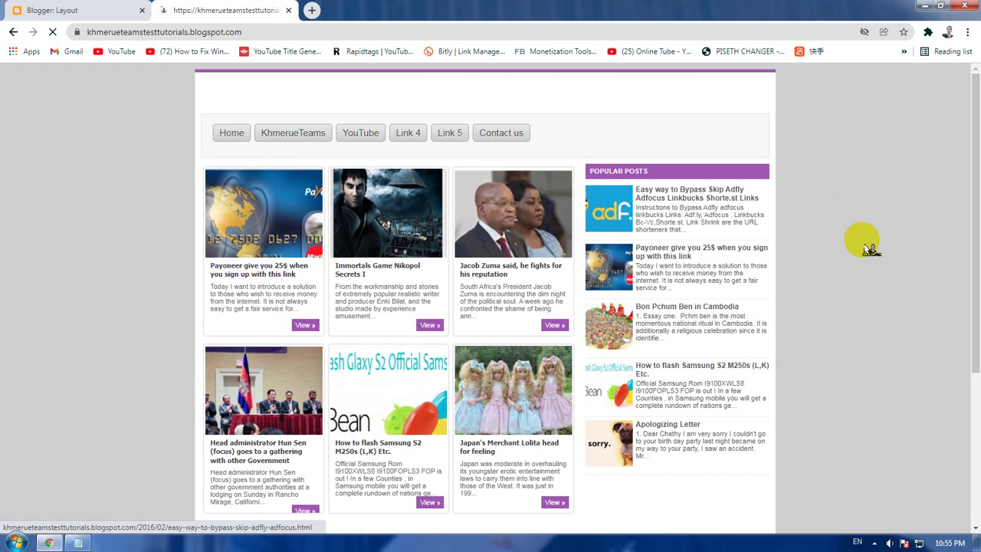
mouse_move(373, 135)
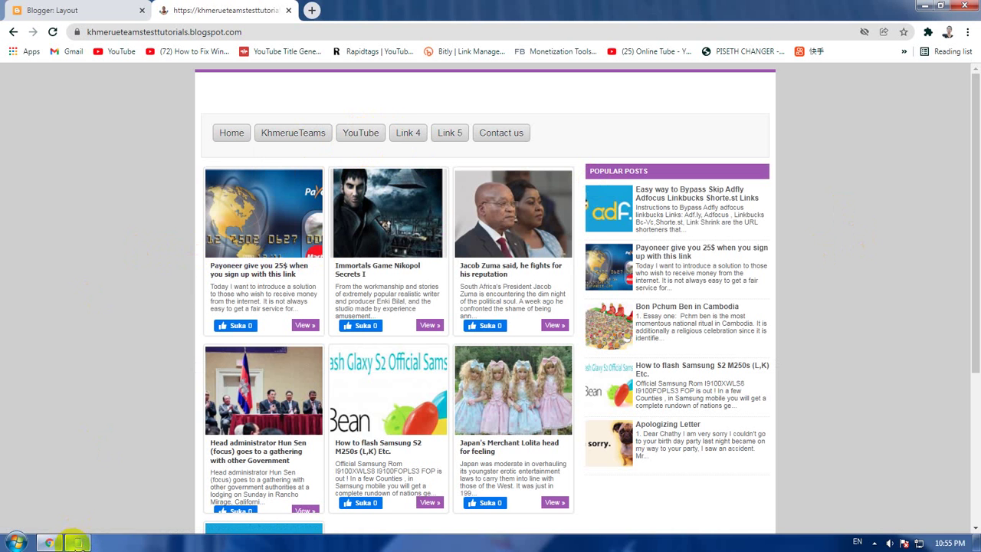
- Copy the target="_blank" snippet from the 'head tage black' Notepad notes and return to Blogger Layout
click(924, 5)
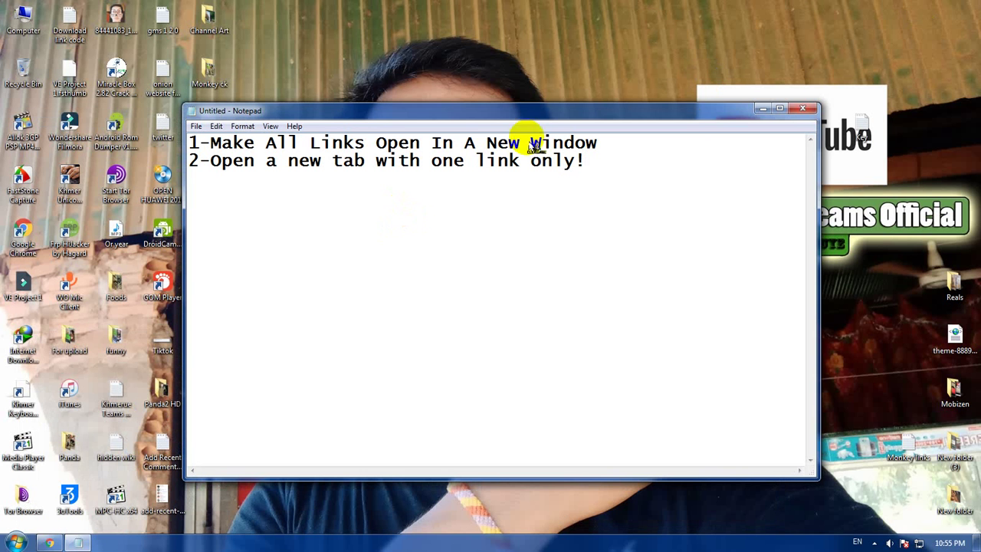
click(762, 108)
click(78, 543)
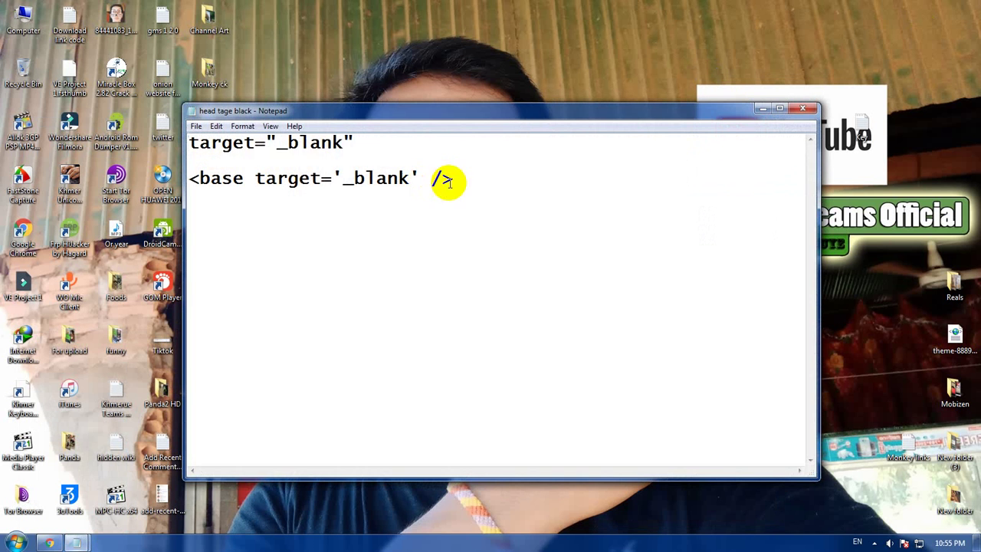
drag(370, 138, 189, 144)
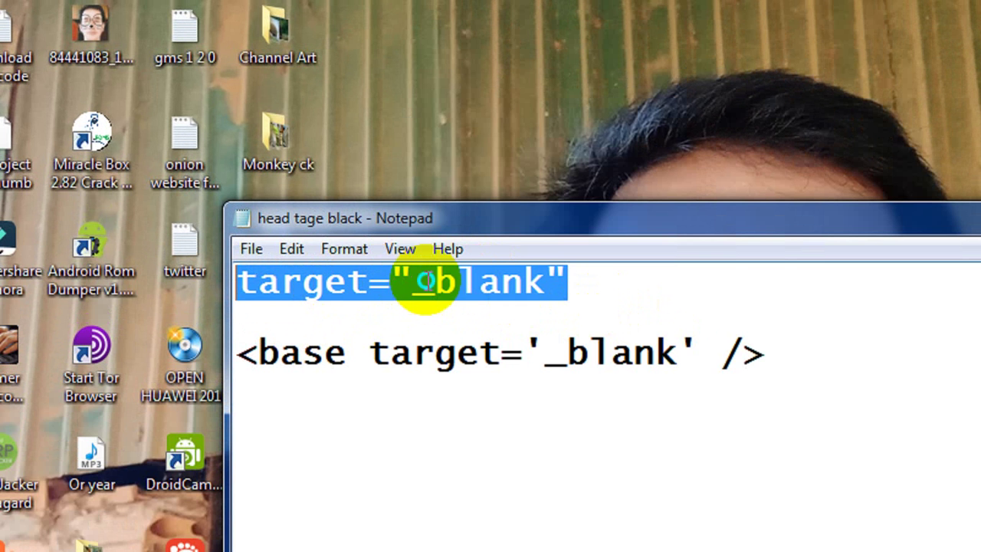
right_click(426, 280)
click(473, 366)
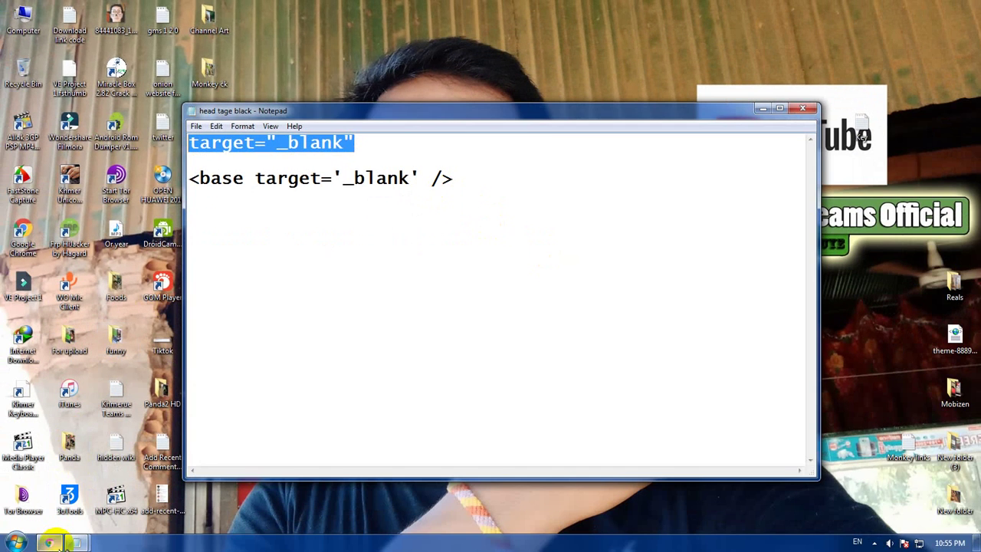
click(48, 542)
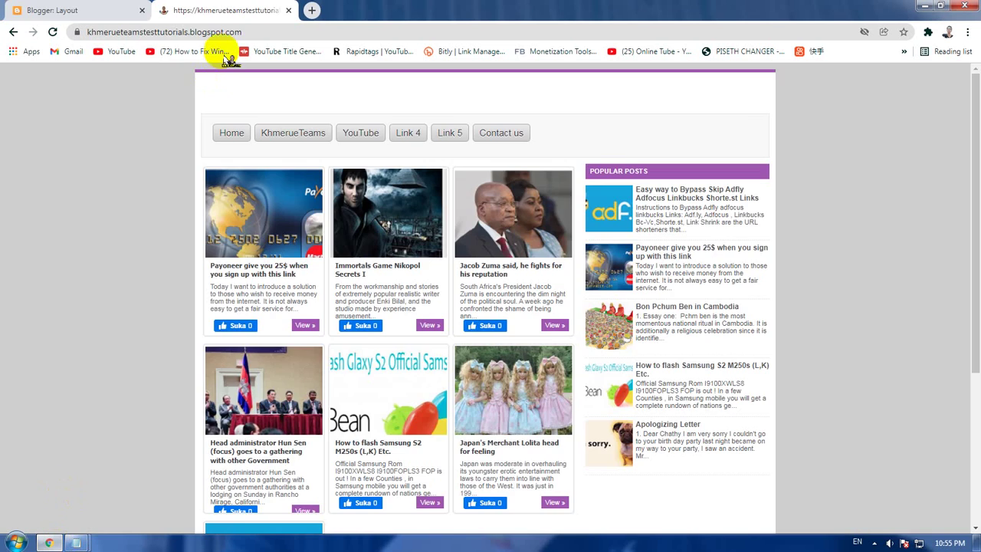
click(70, 9)
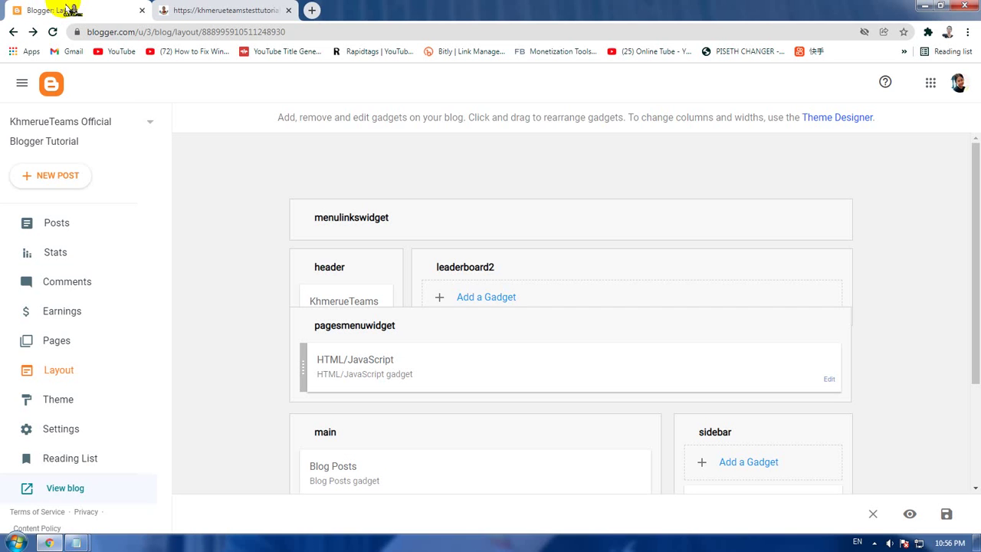
- Open the pages menu gadget's code and scroll to the YouTube link with its Drop 3-1 to 3-4 items
click(830, 383)
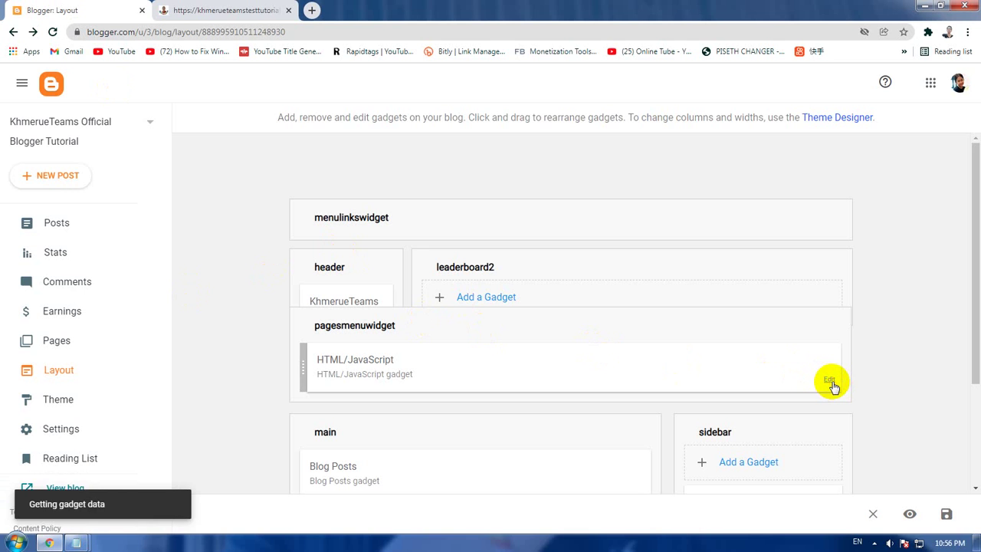
scroll(587, 272, down, 2)
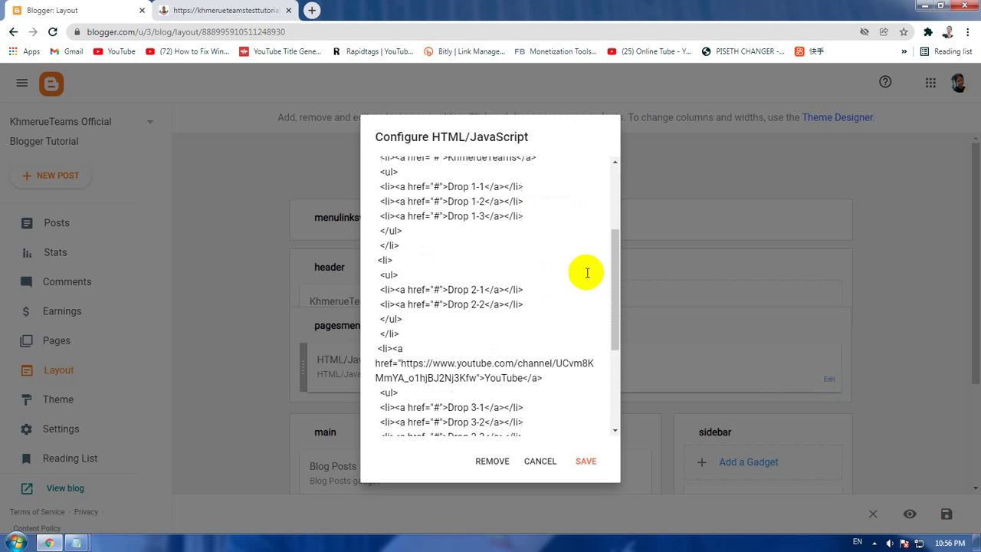
scroll(587, 273, down, 3)
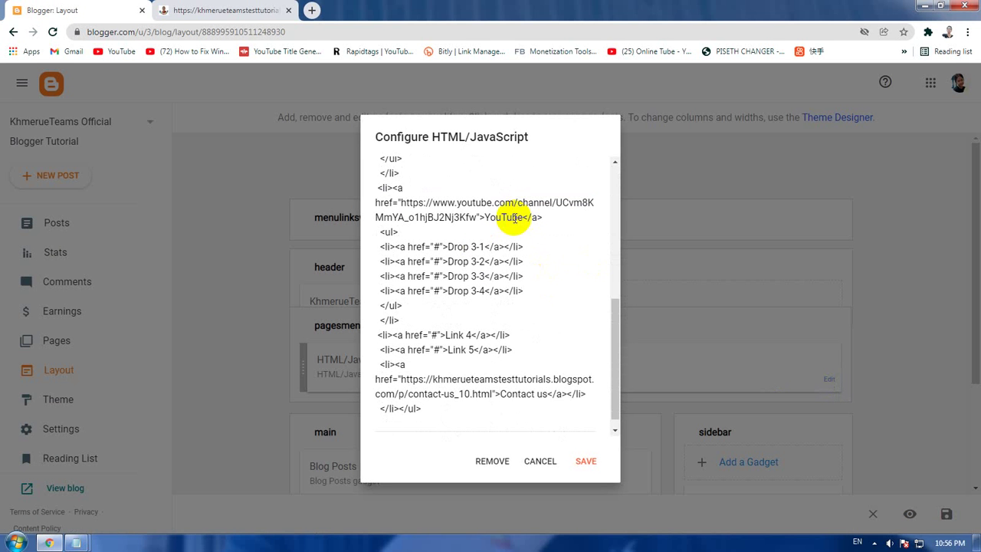
click(223, 10)
mouse_move(391, 159)
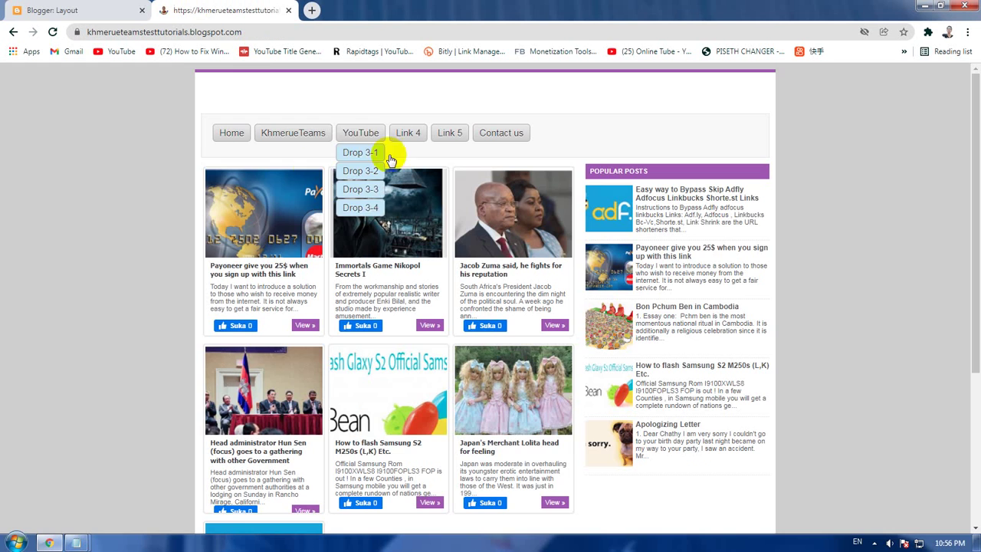
click(69, 10)
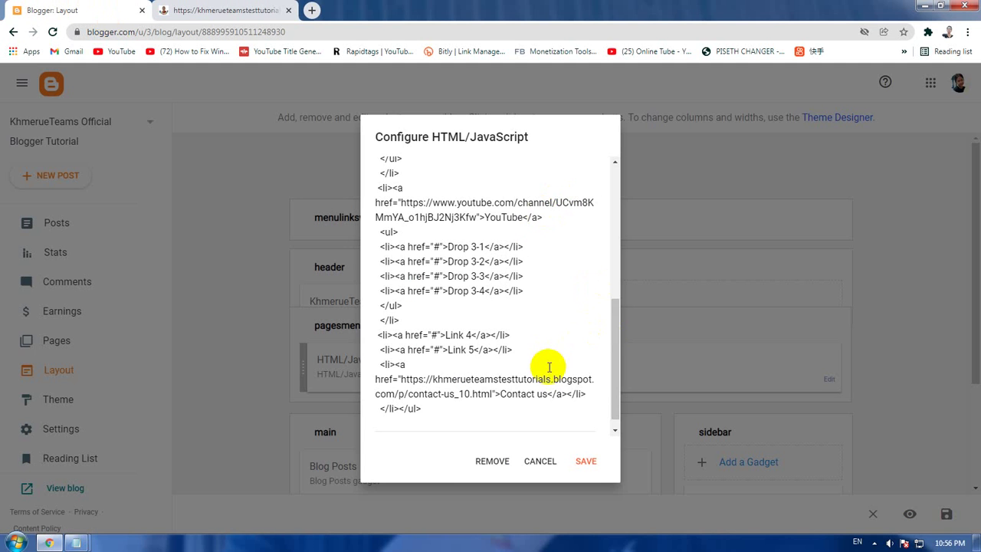
scroll(548, 366, down, 1)
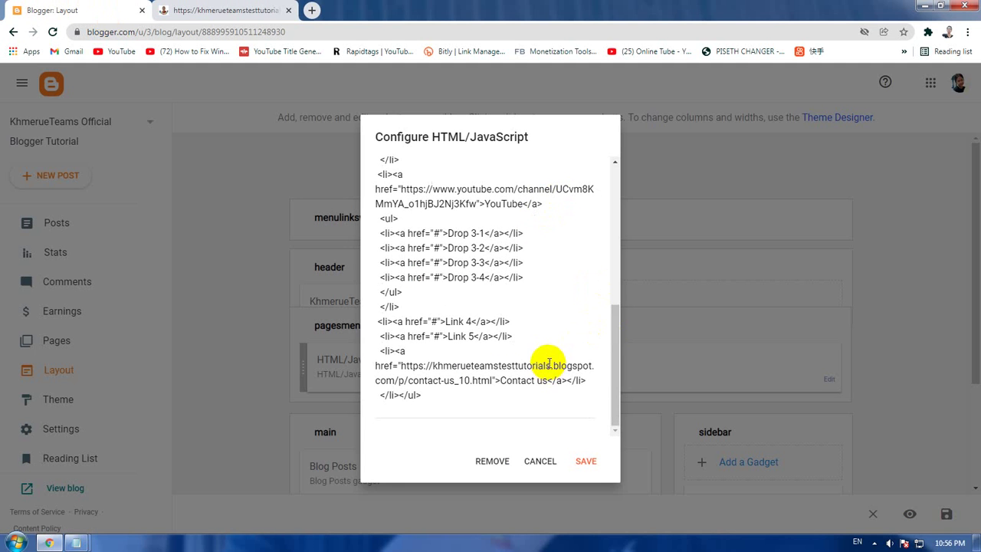
- Insert target="_blank" after the YouTube link's address in the gadget code and save the gadget
click(480, 203)
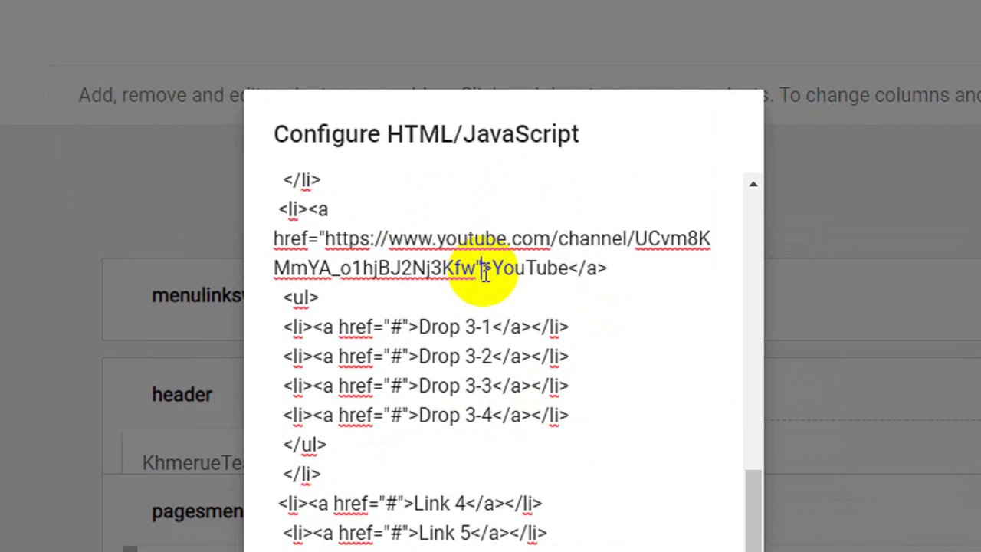
scroll(485, 274, up, 5)
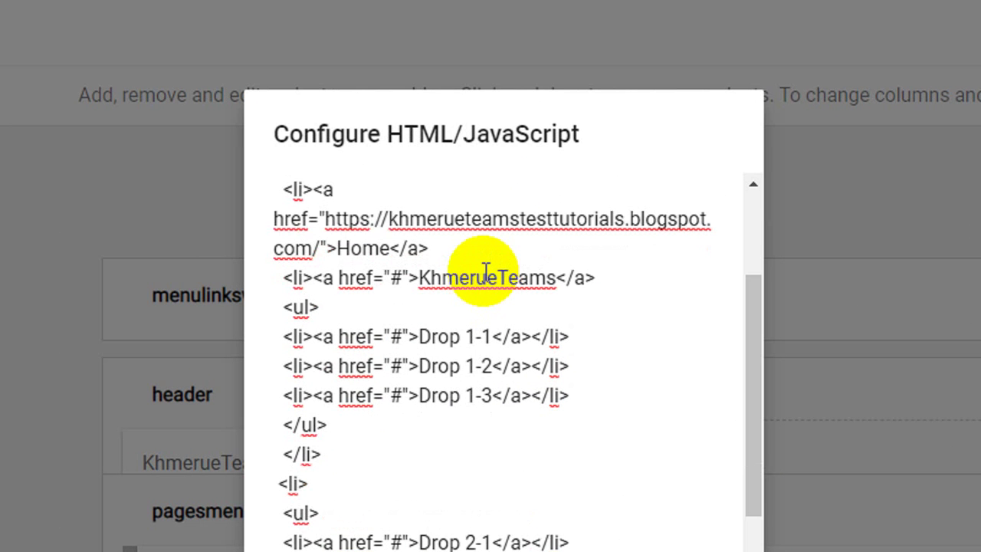
scroll(486, 274, down, 5)
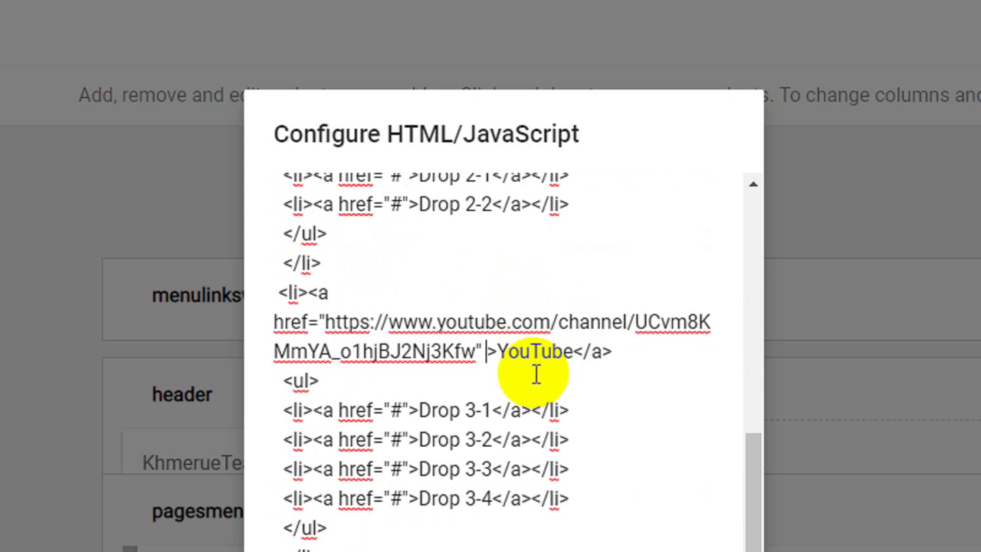
scroll(536, 374, up, 5)
scroll(536, 374, down, 3)
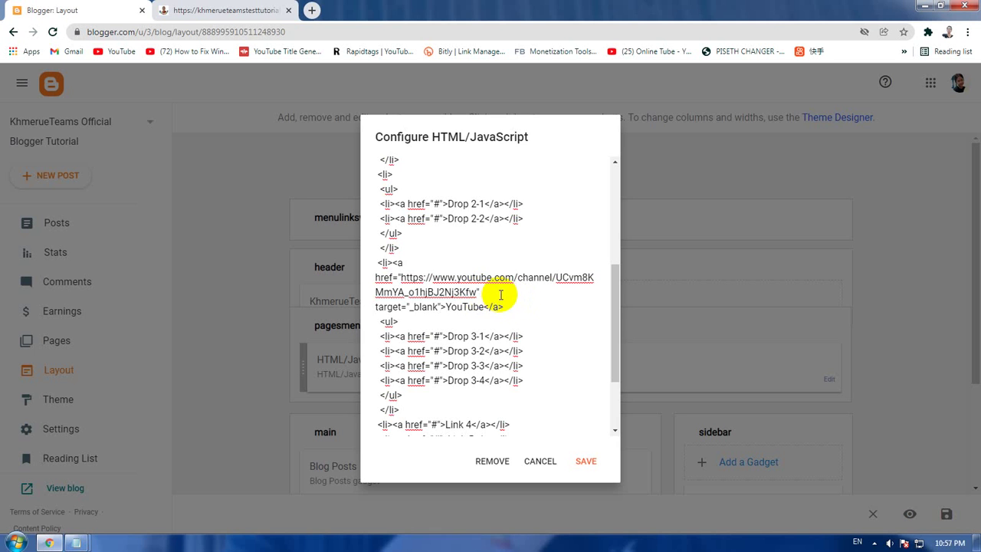
click(588, 460)
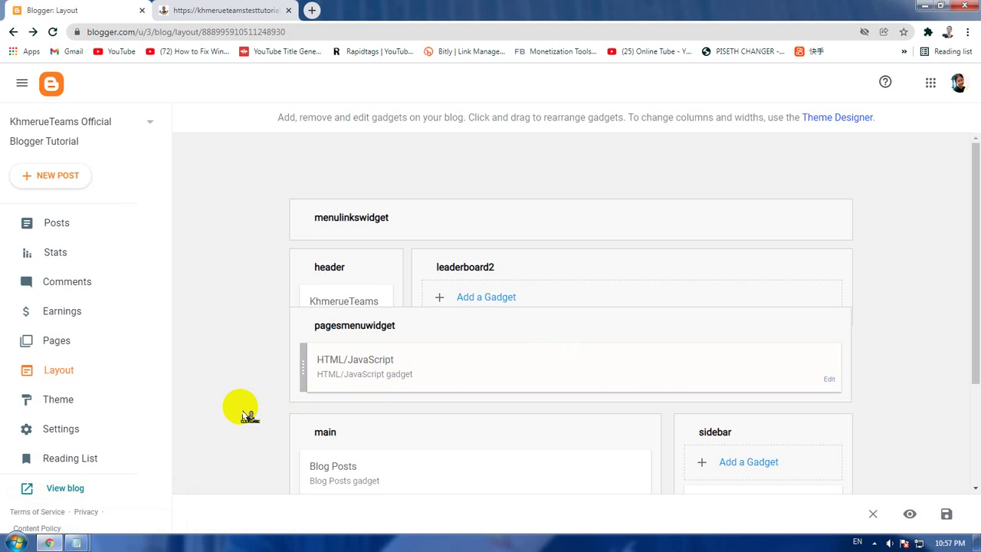
- Open the live blog and verify the YouTube menu link now opens the channel in a new tab
click(65, 488)
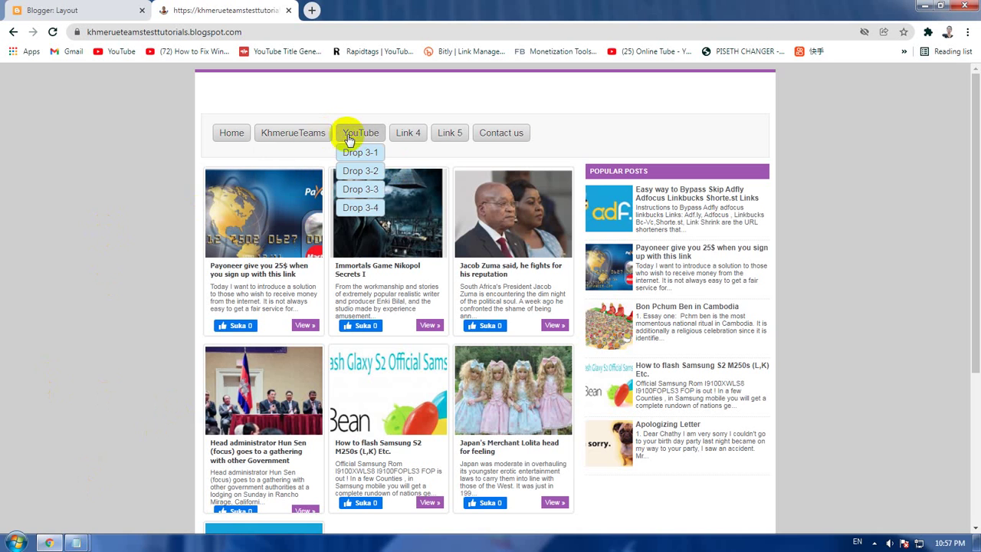
click(373, 138)
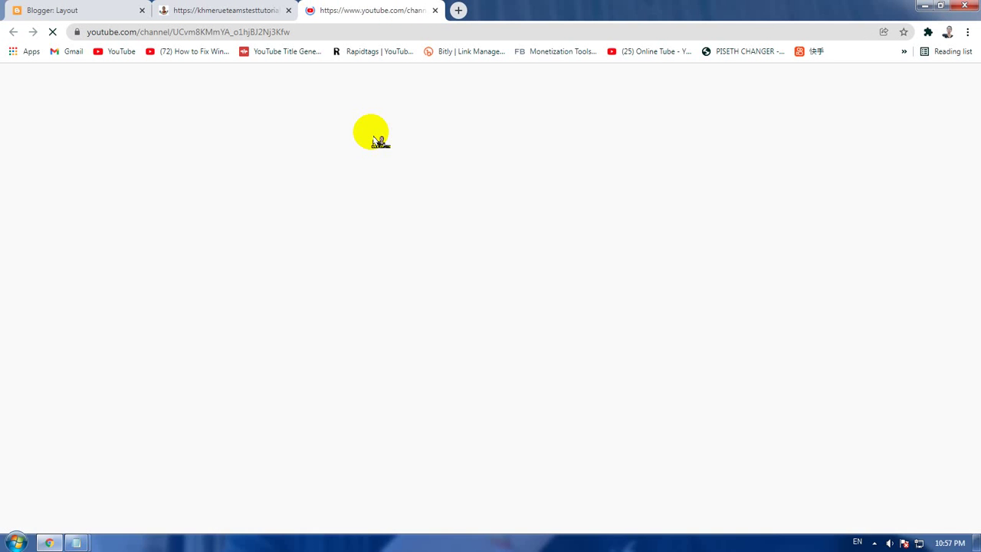
click(205, 474)
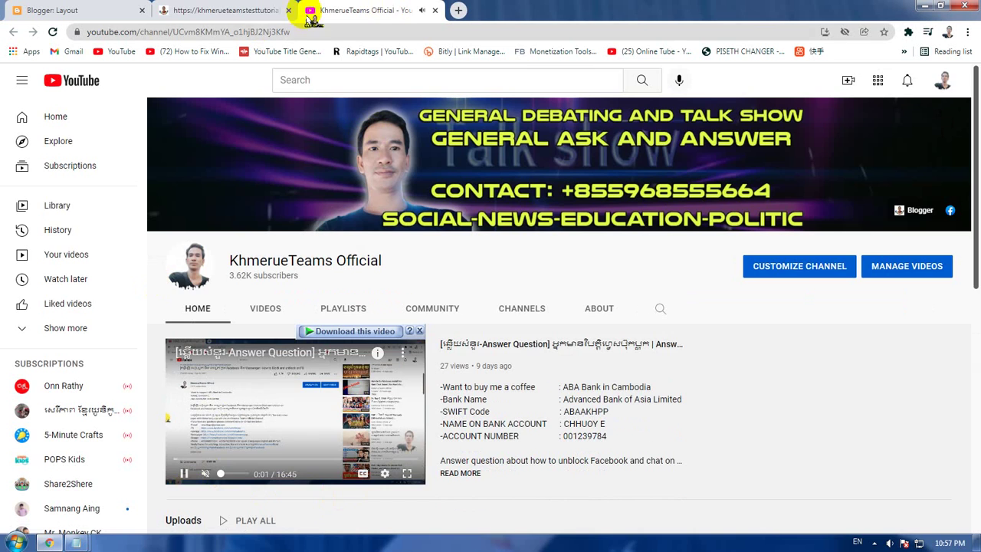
click(230, 10)
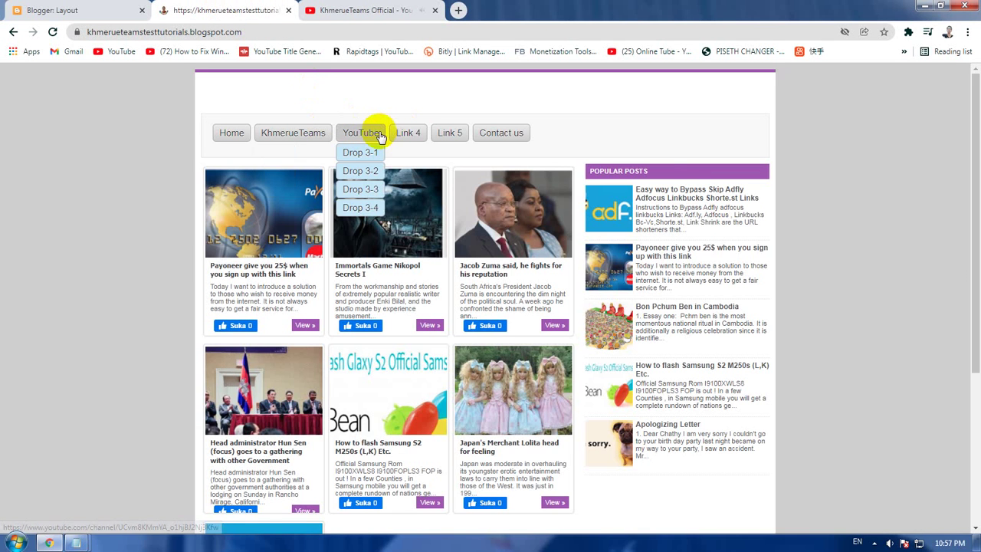
click(371, 10)
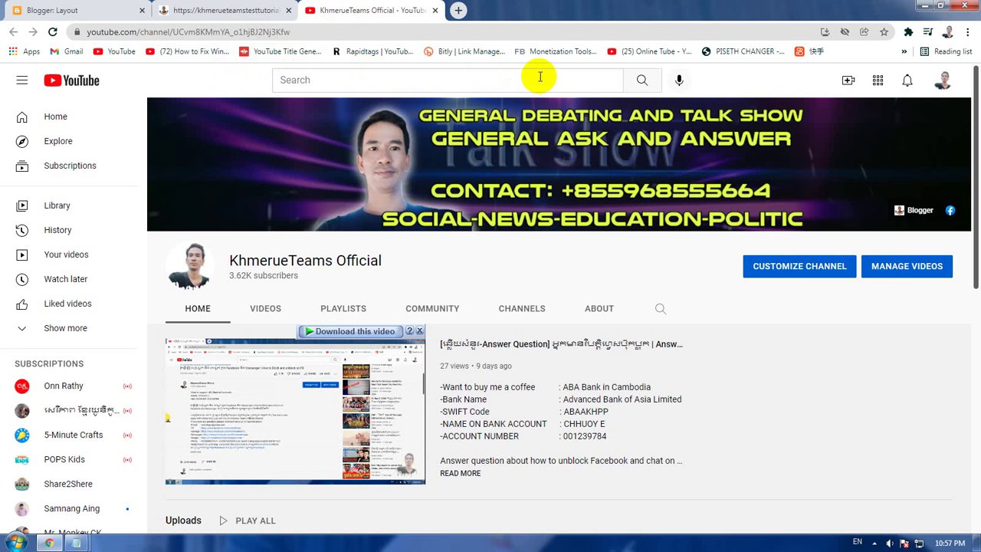
click(201, 11)
mouse_move(323, 135)
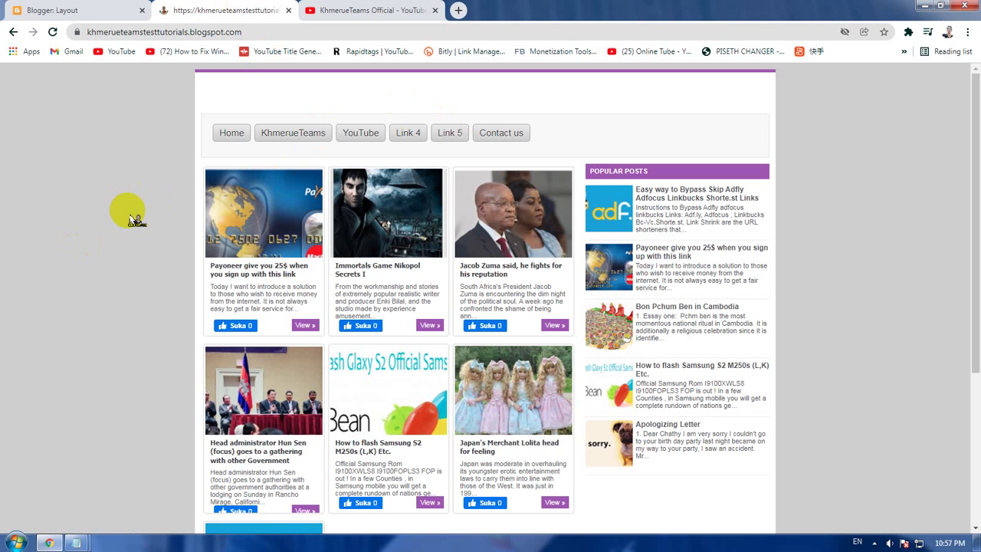
- Browse the YouTube channel's Videos page, then close the YouTube tab
click(363, 10)
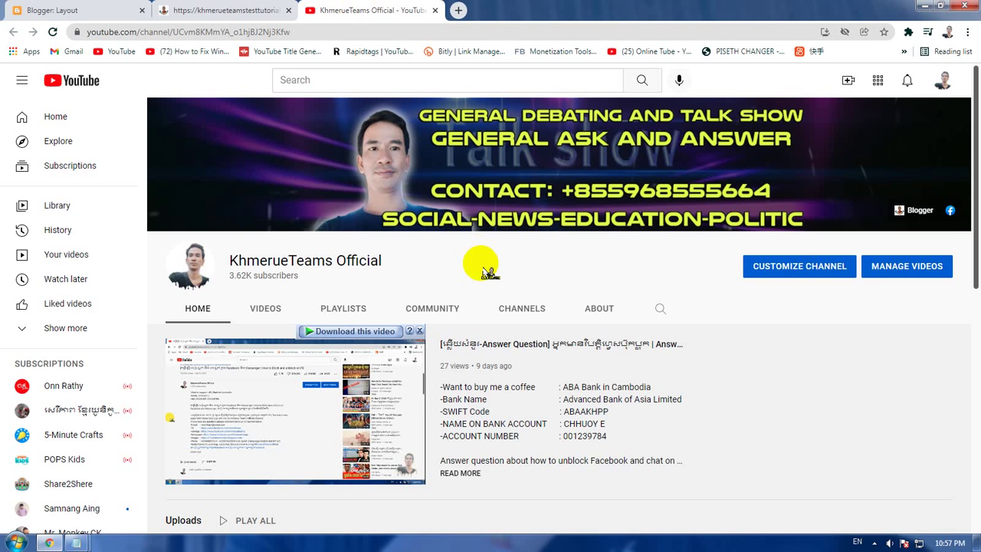
click(265, 308)
scroll(460, 264, down, 2)
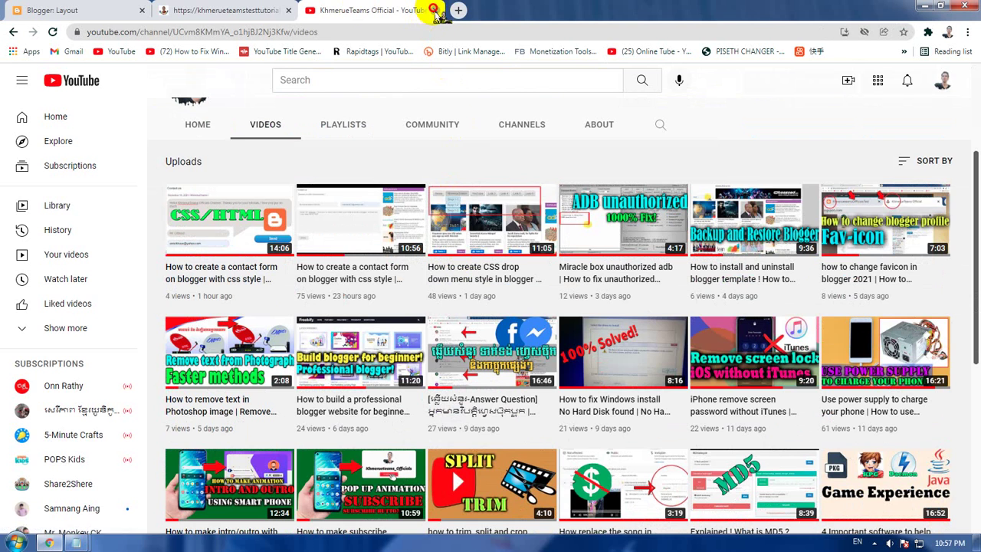
click(435, 10)
click(521, 132)
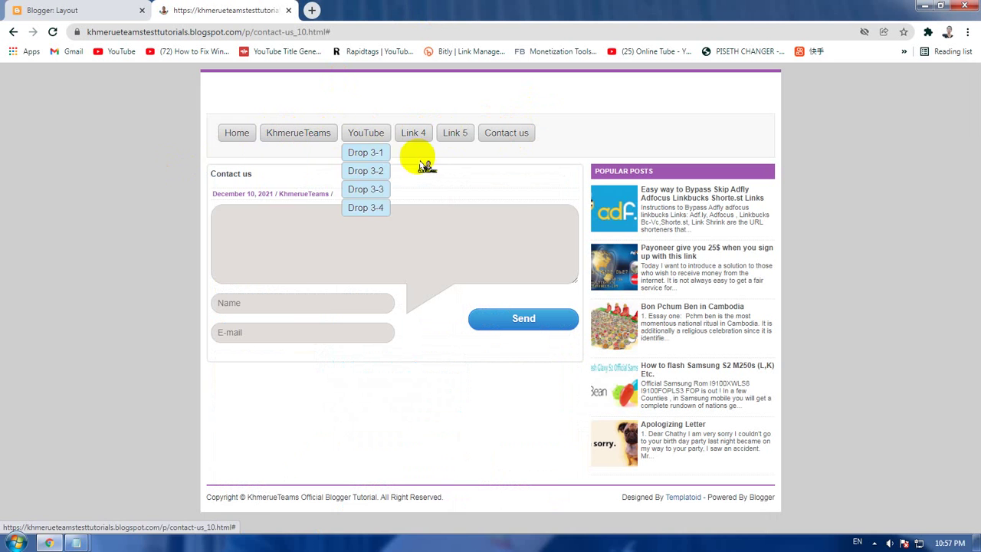
click(237, 135)
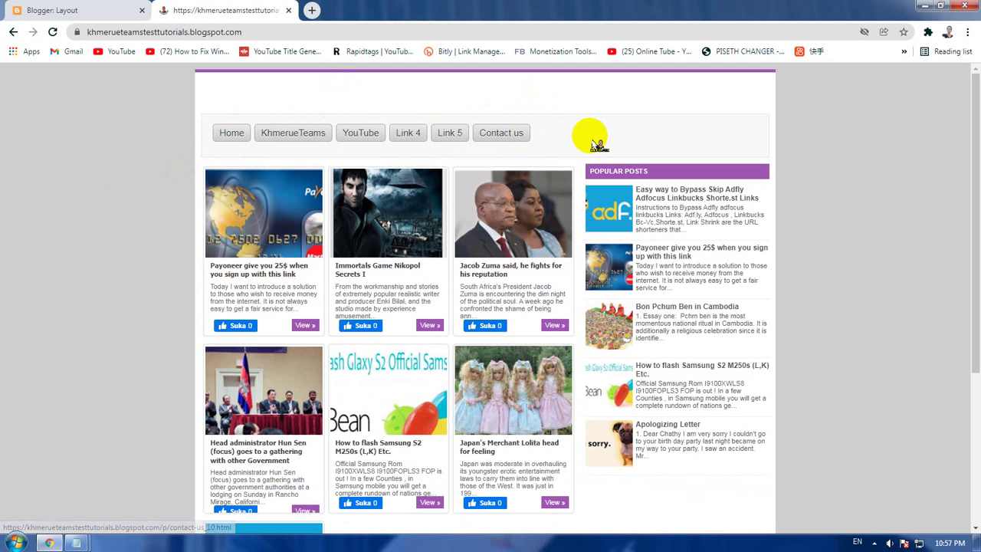
click(514, 273)
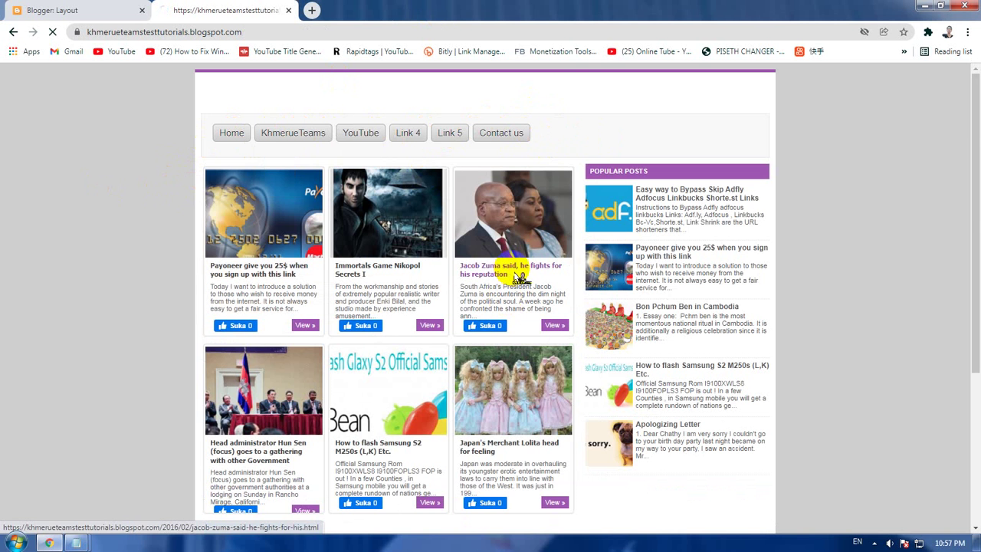
scroll(514, 274, down, 12)
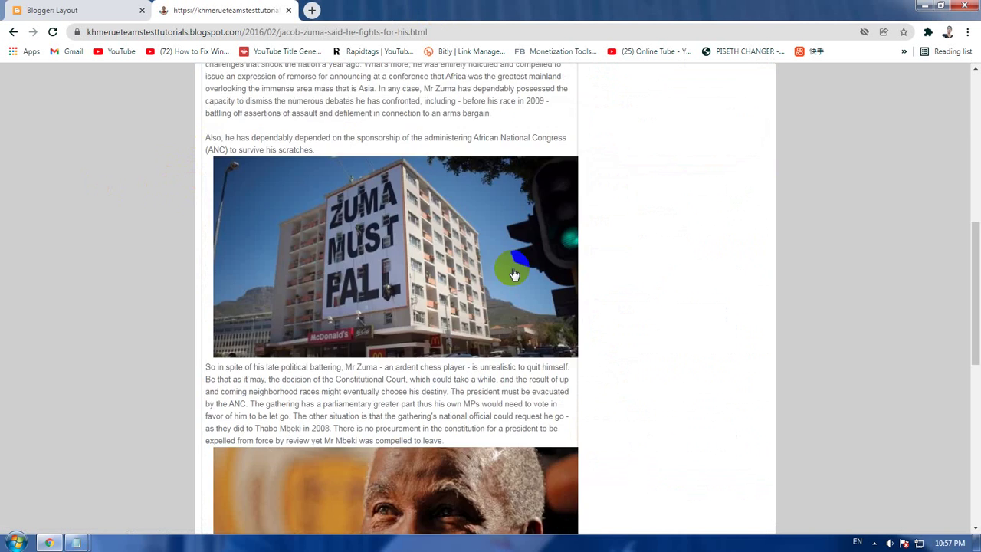
scroll(514, 273, up, 5)
scroll(514, 274, up, 7)
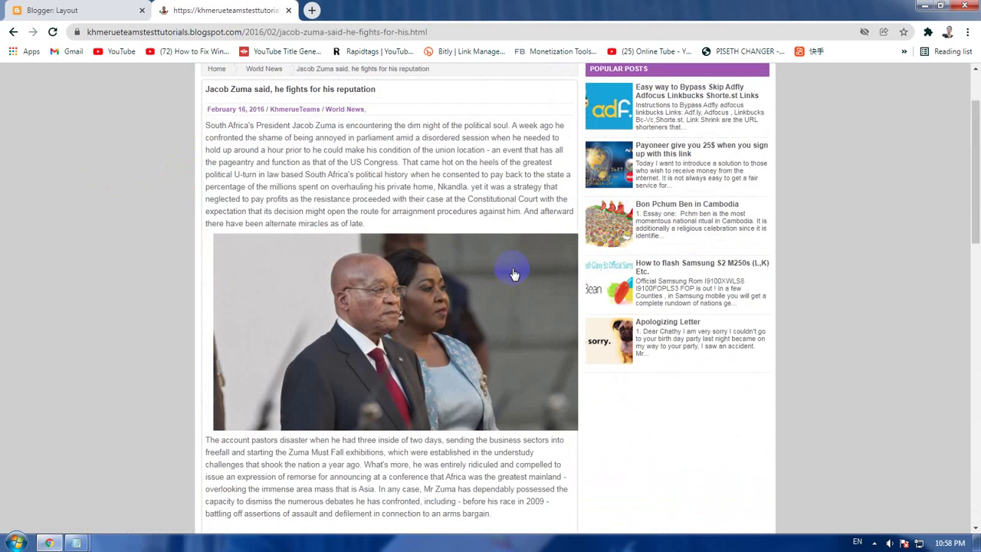
click(232, 124)
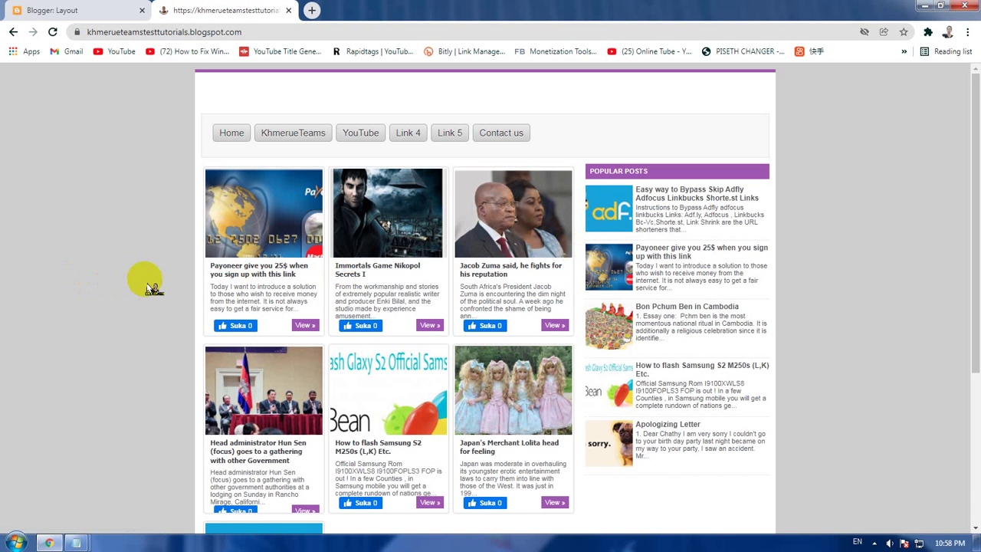
- Copy the <base target='_blank' /> line from the 'head tage black' Notepad notes and return to the browser
mouse_move(76, 543)
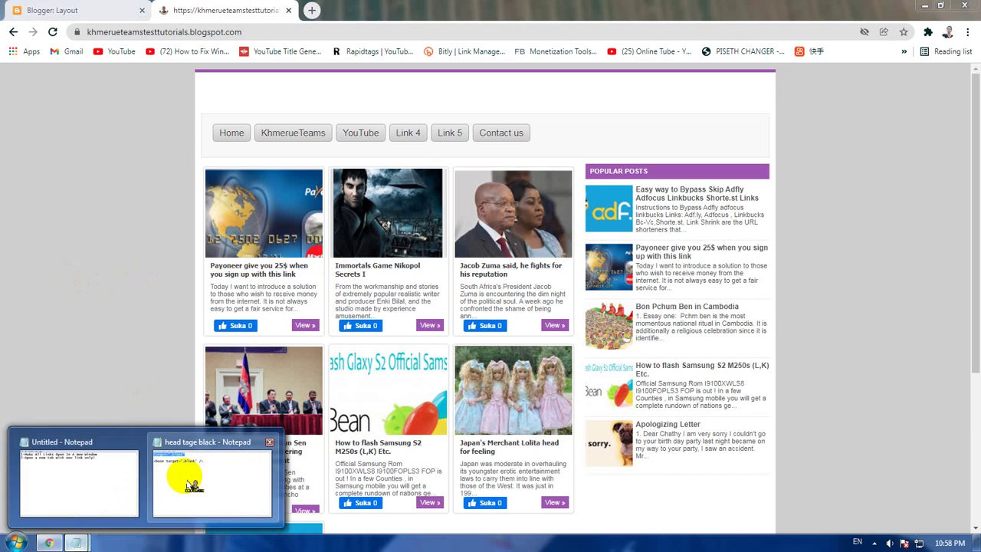
click(192, 484)
drag(469, 176, 183, 181)
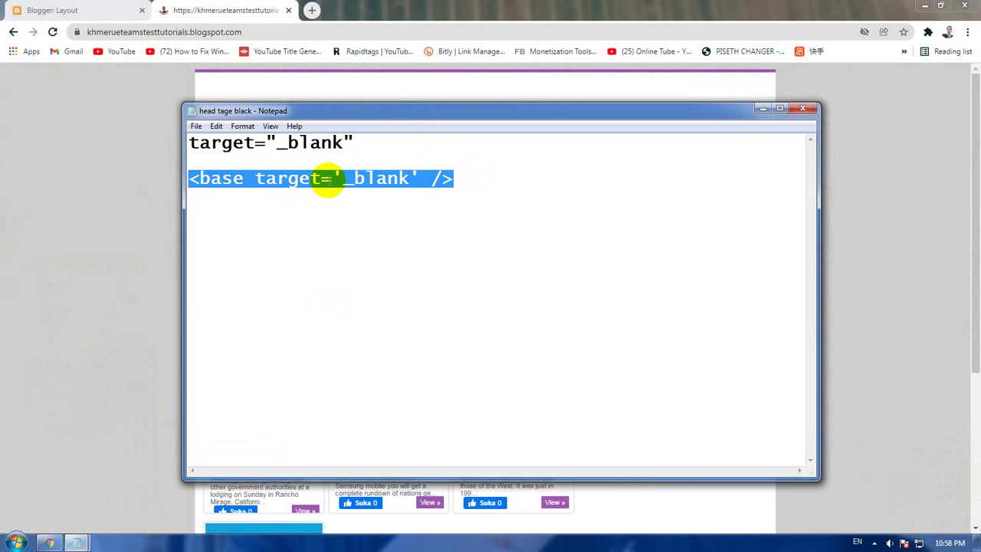
right_click(346, 177)
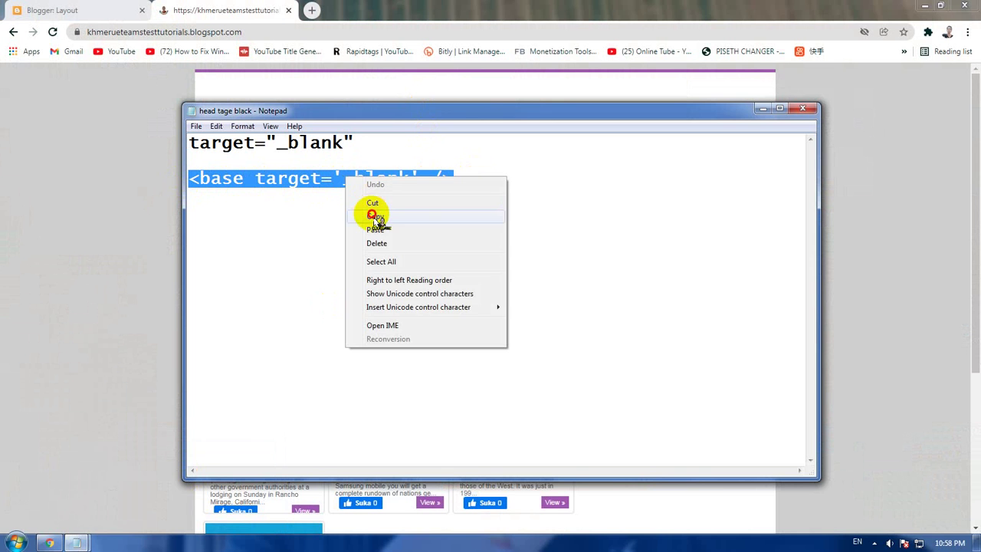
click(362, 213)
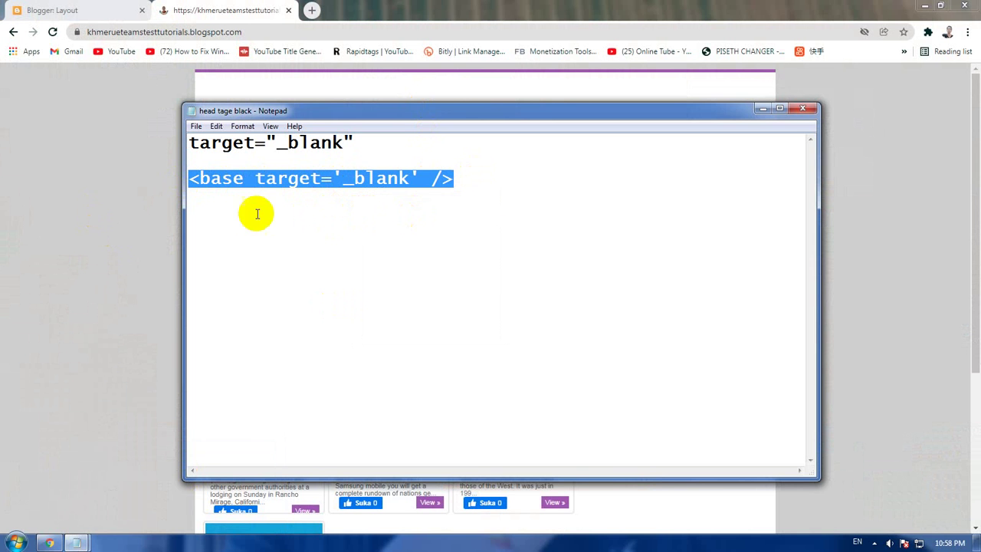
click(120, 252)
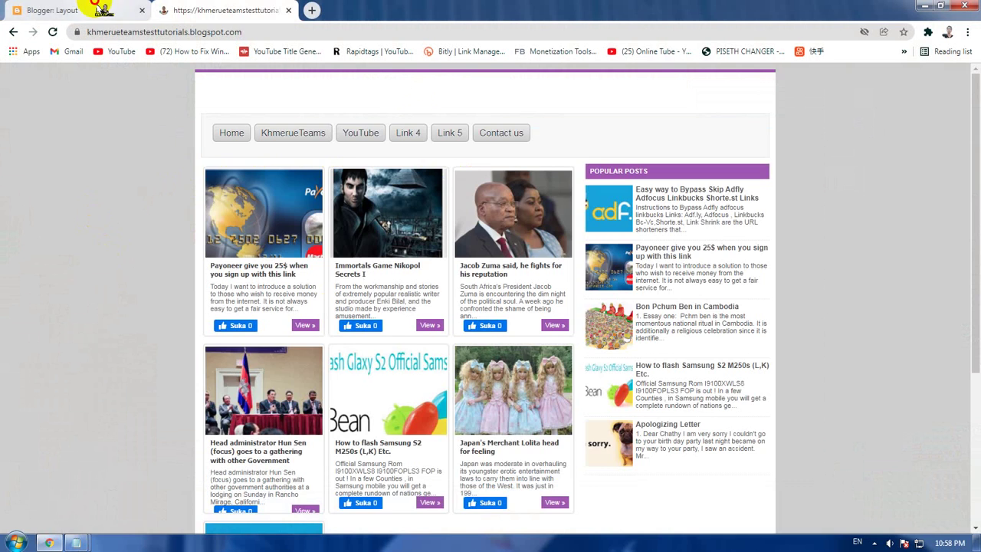
- Open the blog theme's HTML code in the Edit HTML editor
click(92, 10)
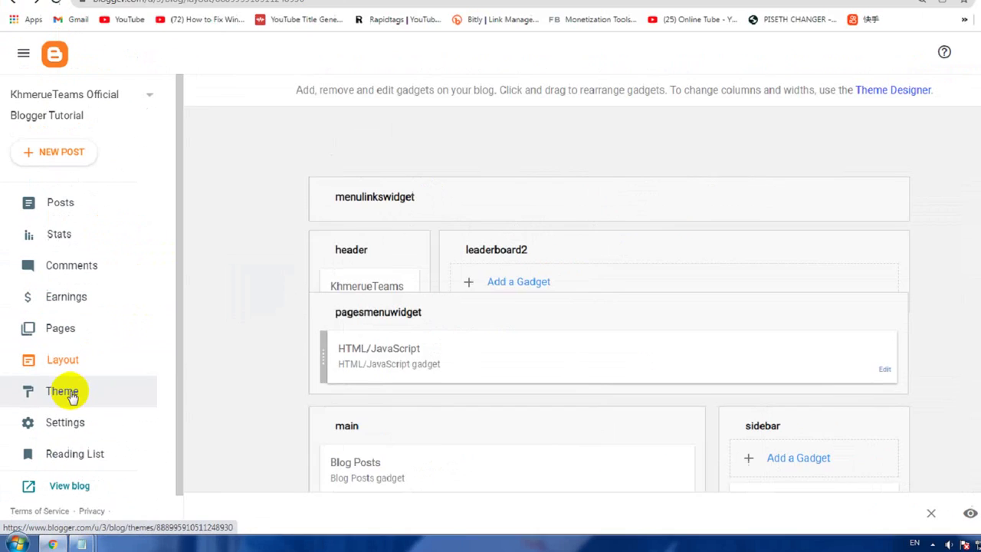
click(67, 403)
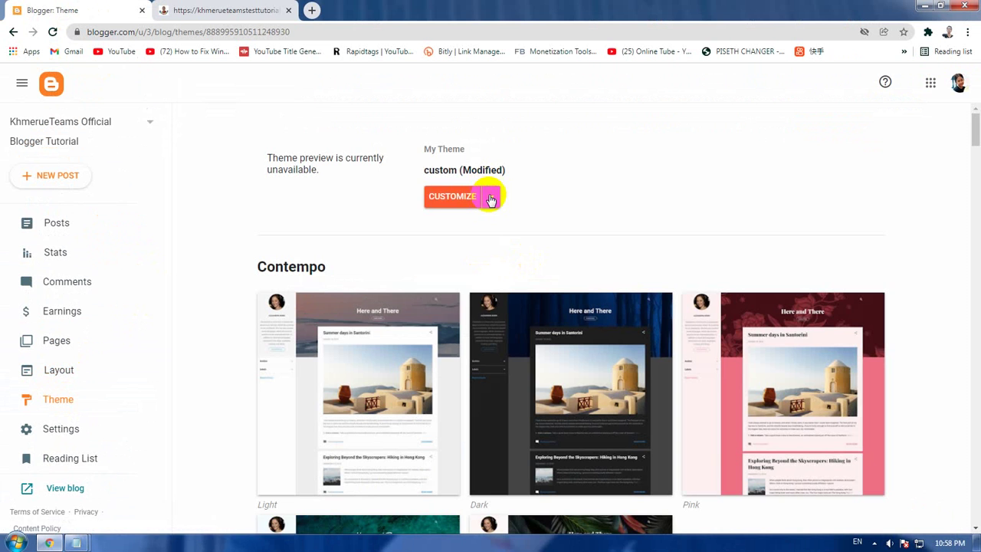
click(491, 198)
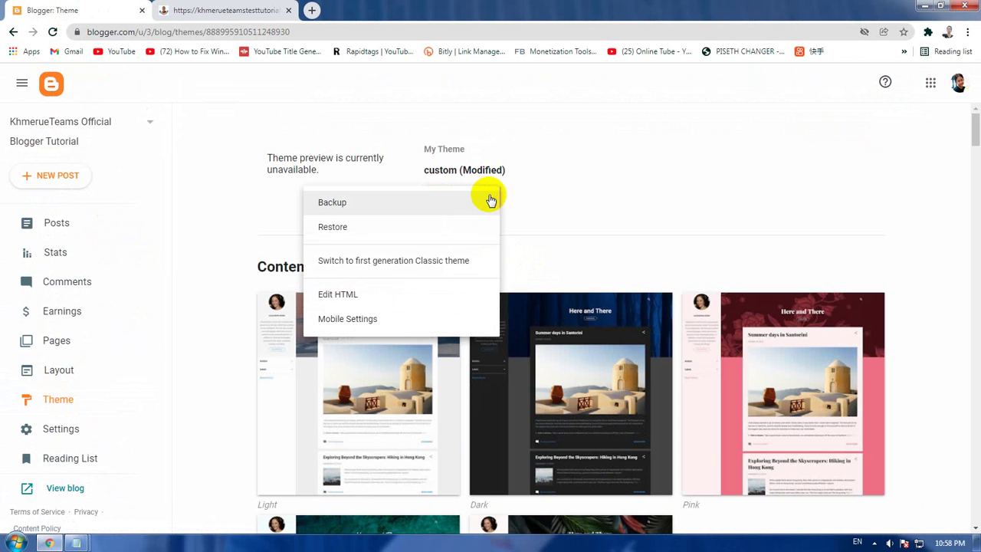
click(398, 301)
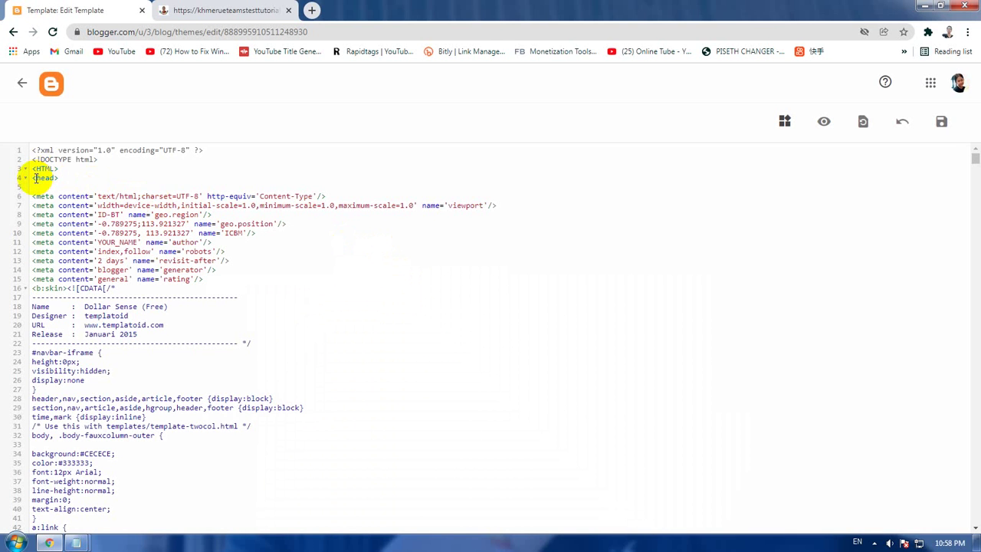
- Paste <base target='_blank' /> on line 5 right after the <head> tag and save the theme
drag(33, 177, 78, 176)
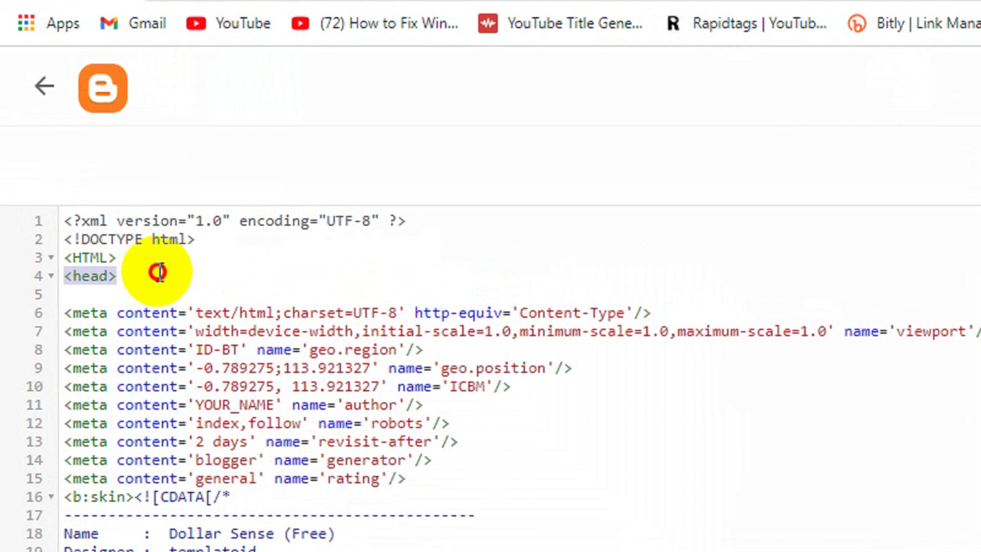
click(144, 296)
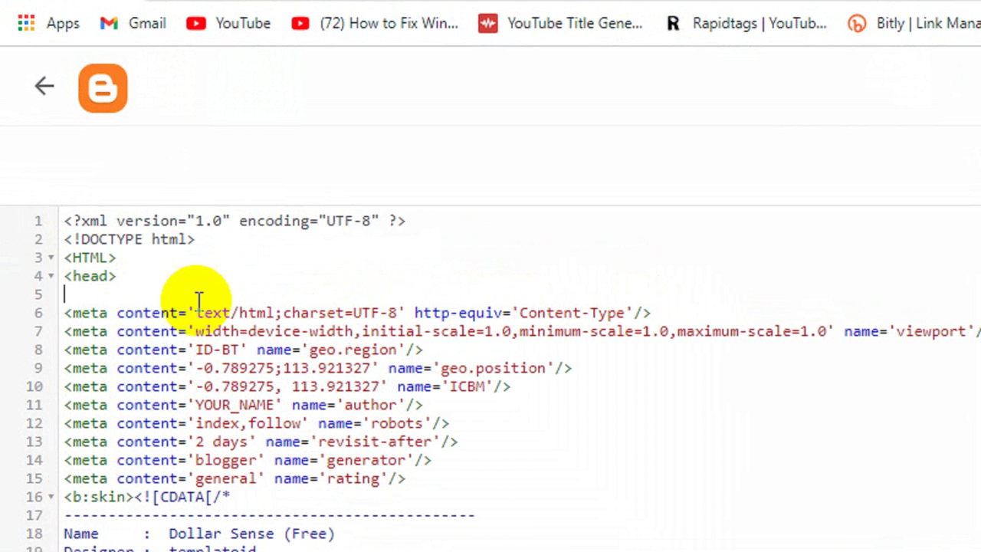
right_click(86, 294)
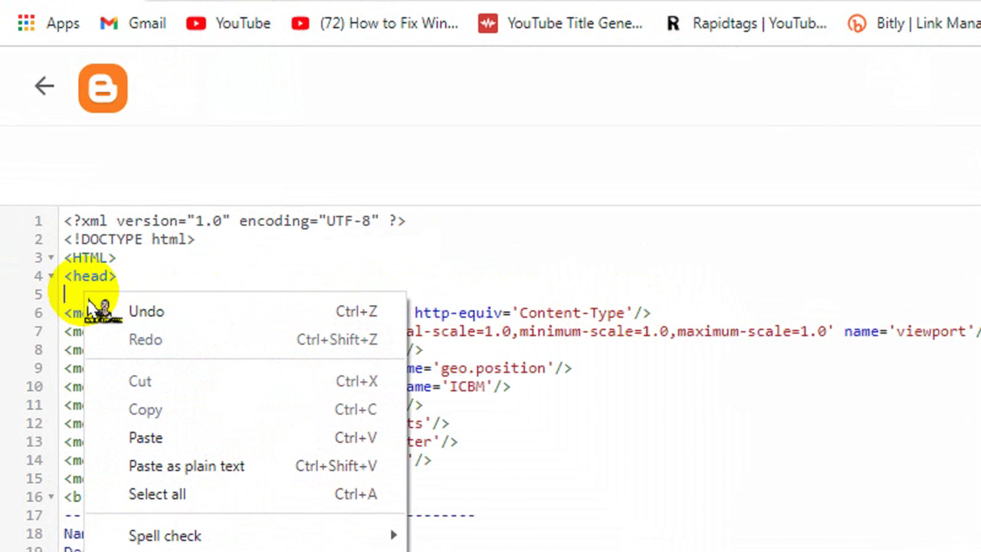
click(144, 434)
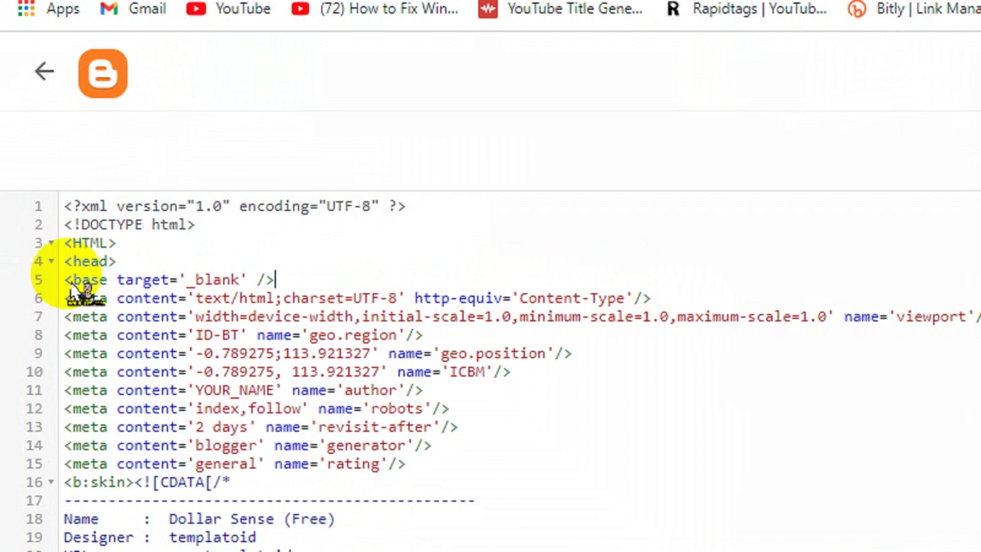
drag(64, 279, 291, 274)
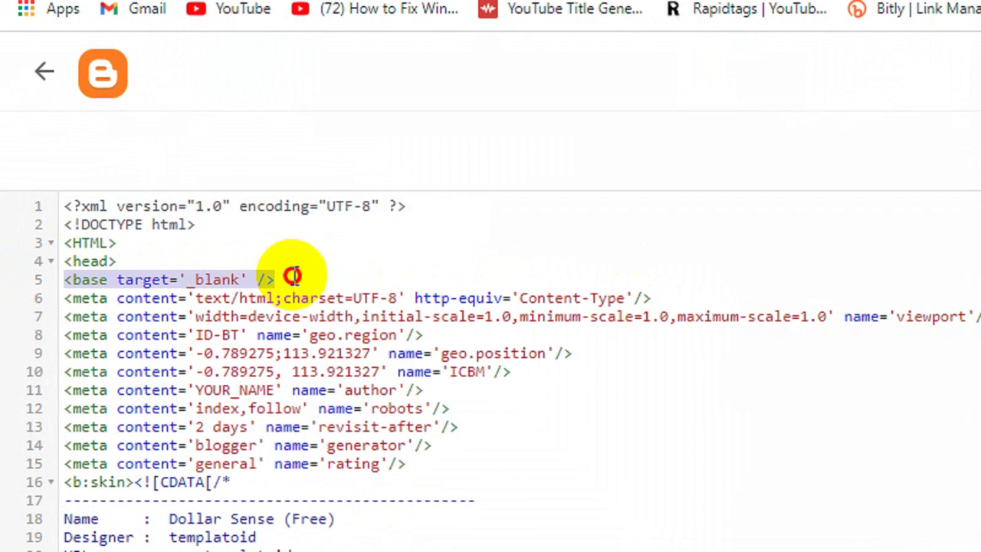
click(283, 255)
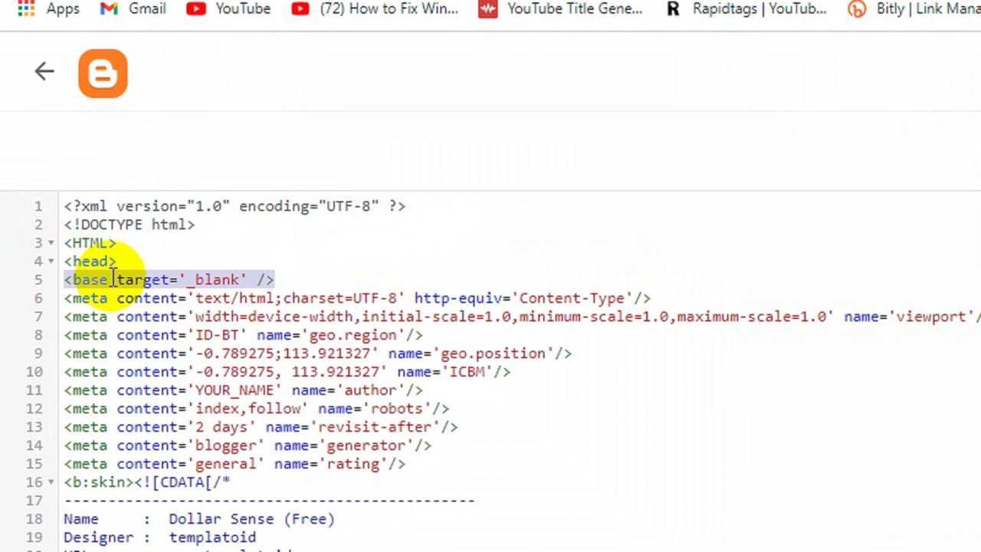
click(458, 281)
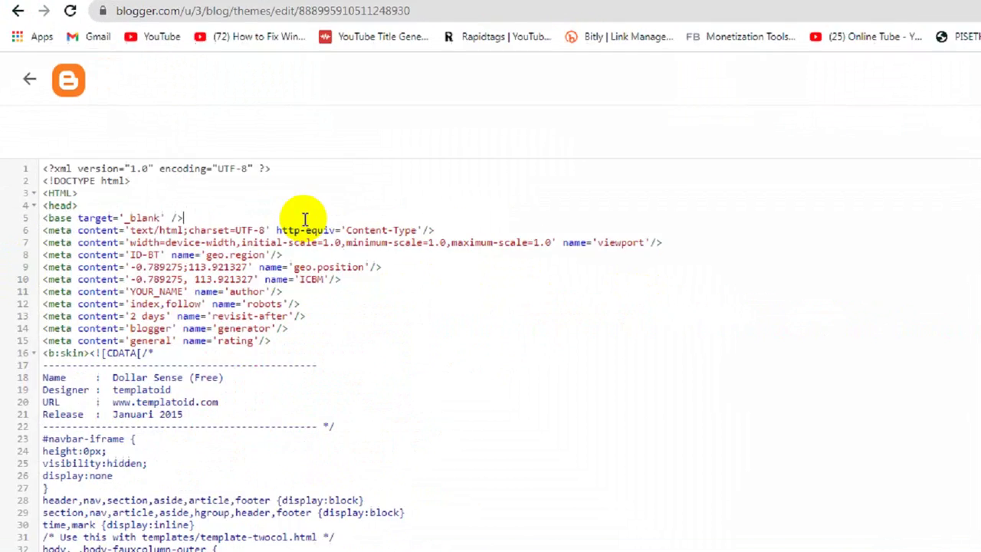
click(941, 121)
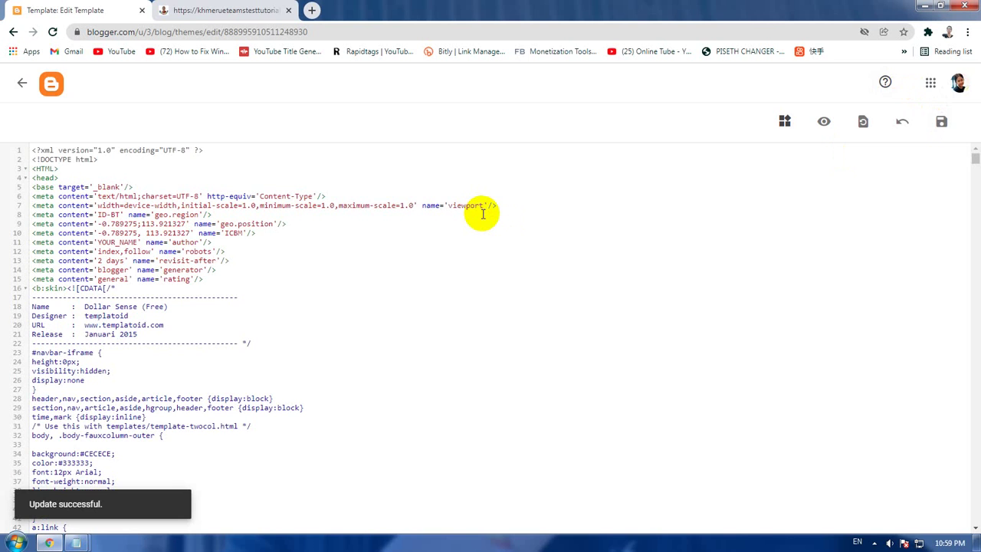
- Reload the live blog and test that the Home link opens in a new tab
click(222, 10)
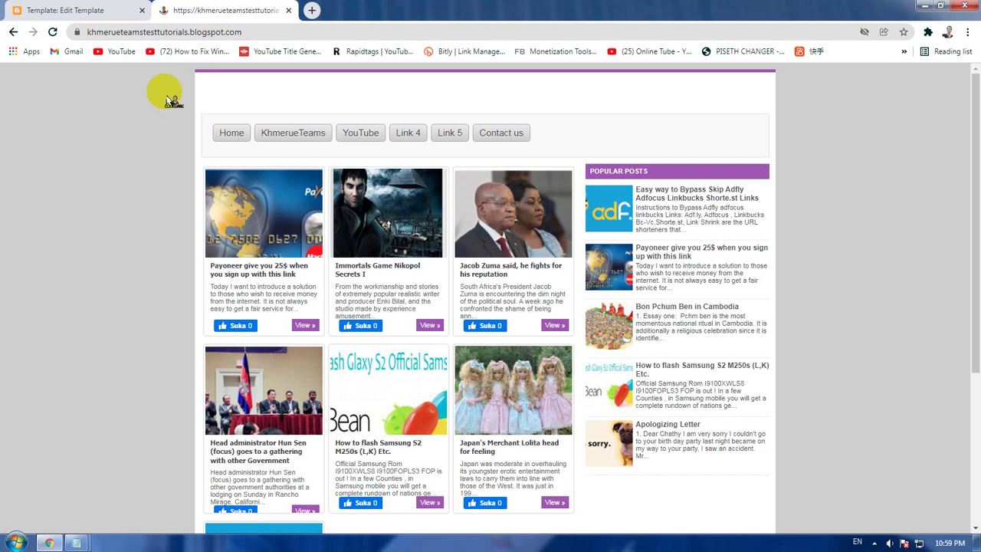
click(52, 32)
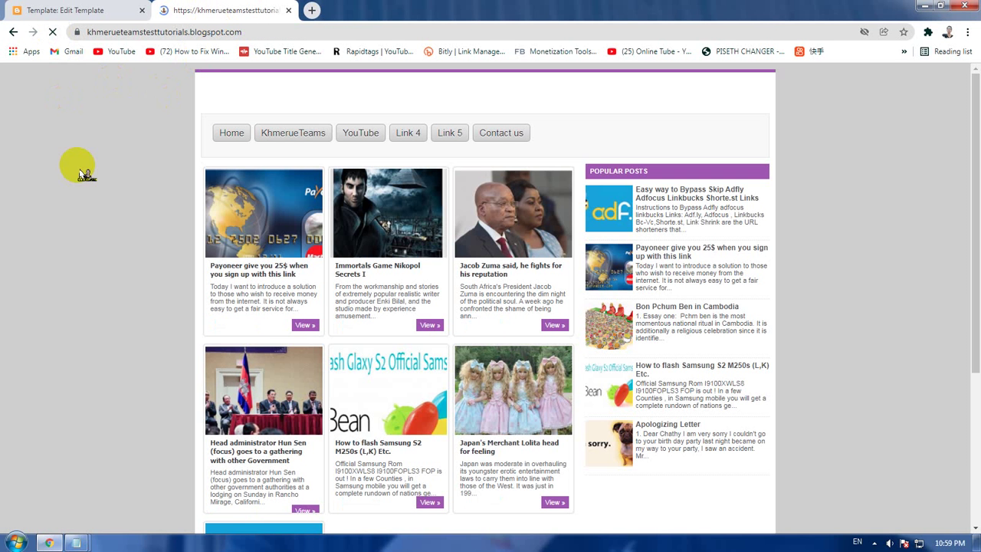
click(236, 136)
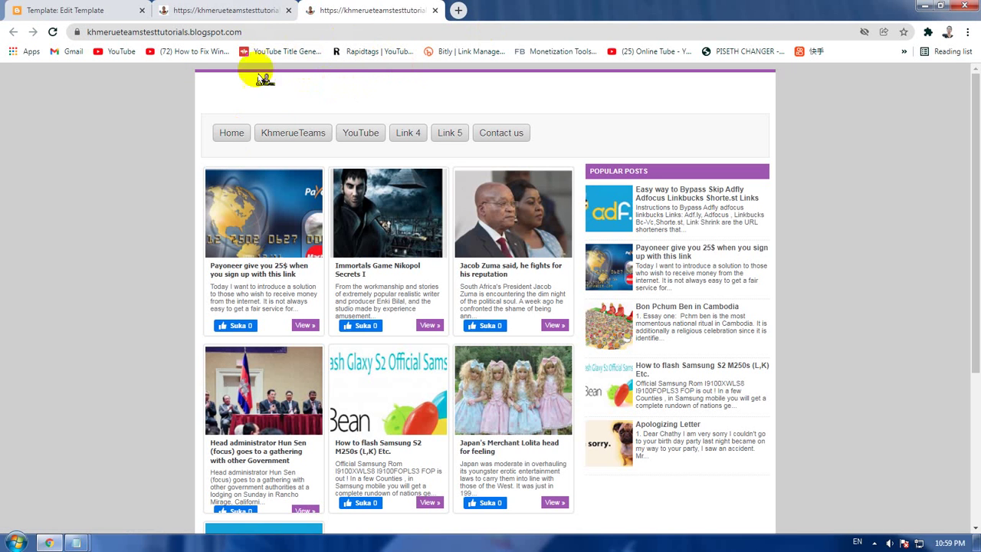
click(435, 10)
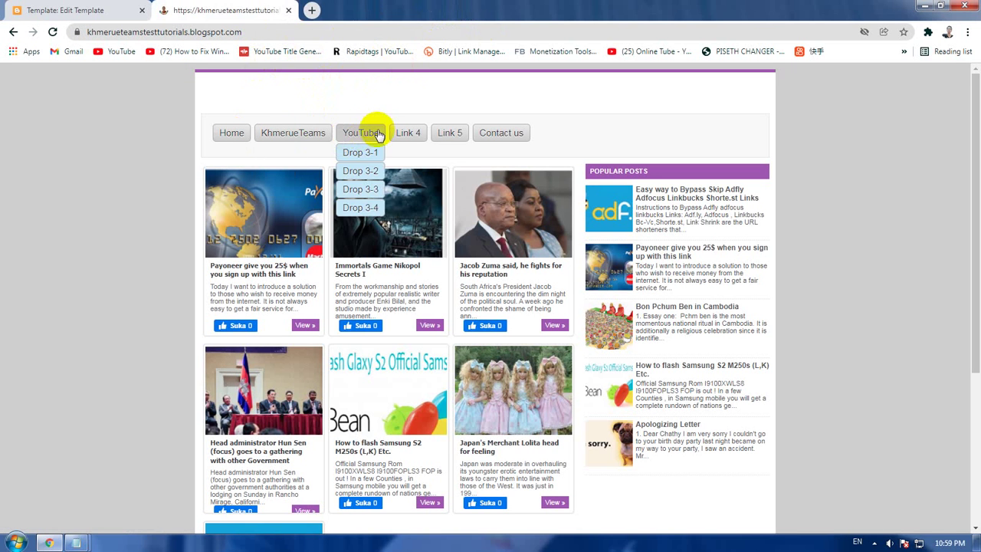
- Test that Contact us and the Adfly bypass post open in new tabs, then close those tabs
click(517, 135)
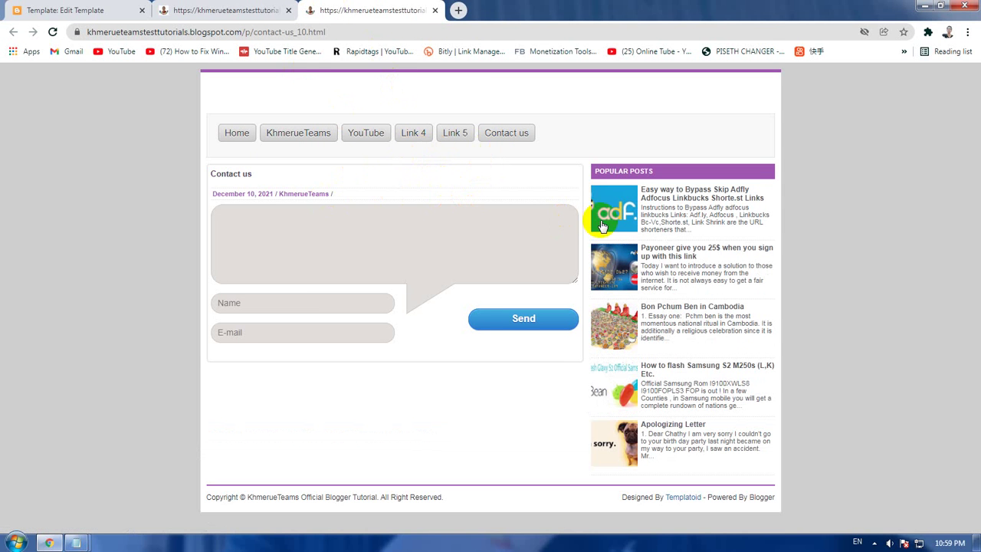
click(688, 195)
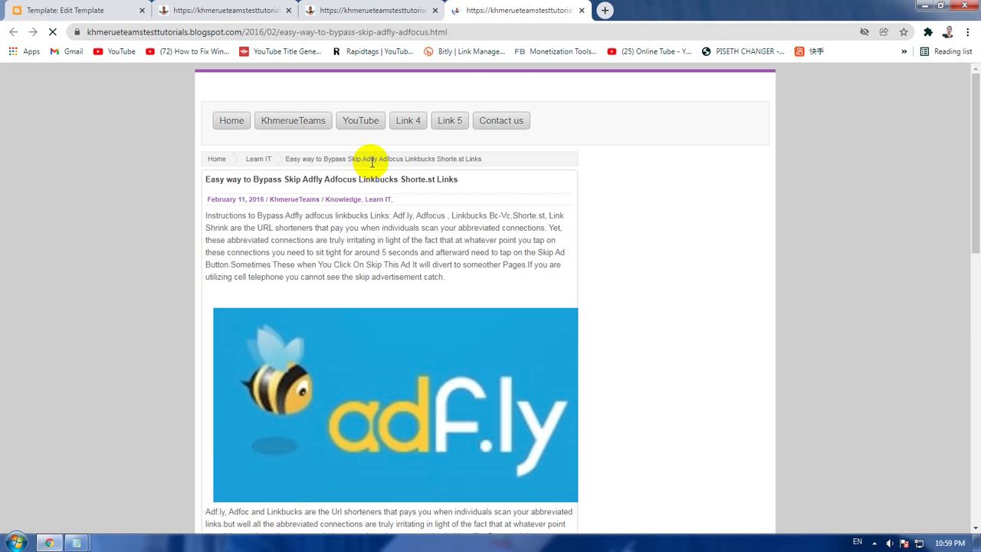
scroll(536, 202, down, 3)
scroll(532, 202, up, 3)
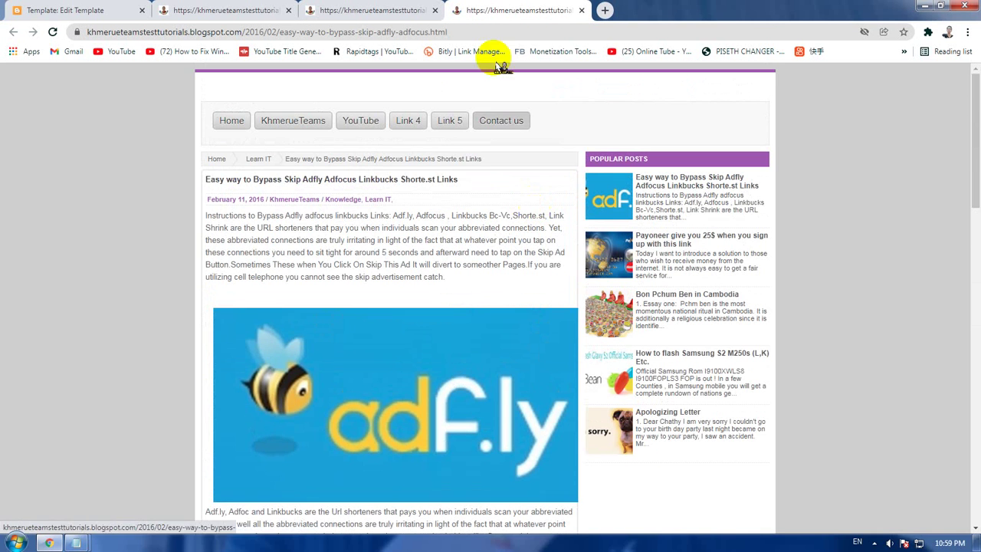
click(581, 10)
click(434, 10)
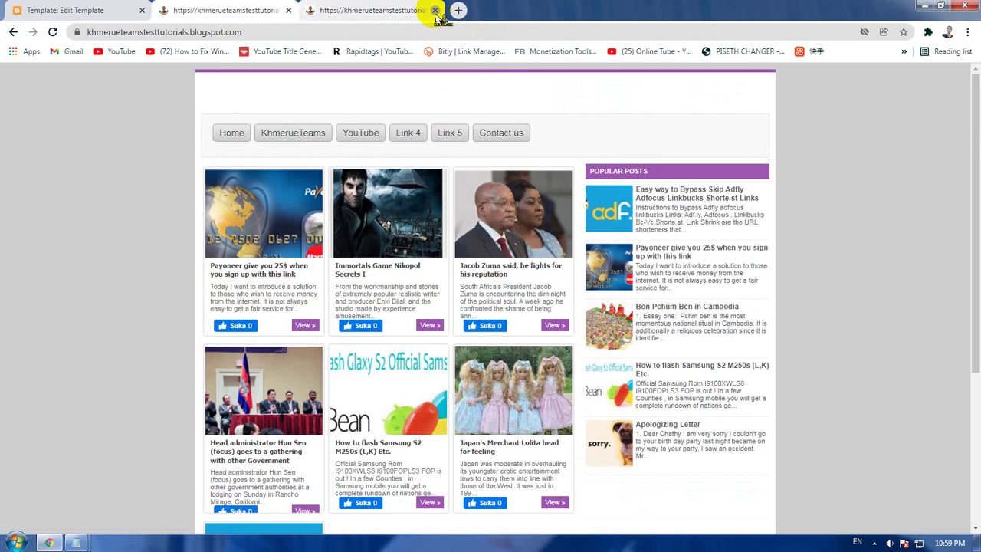
click(435, 10)
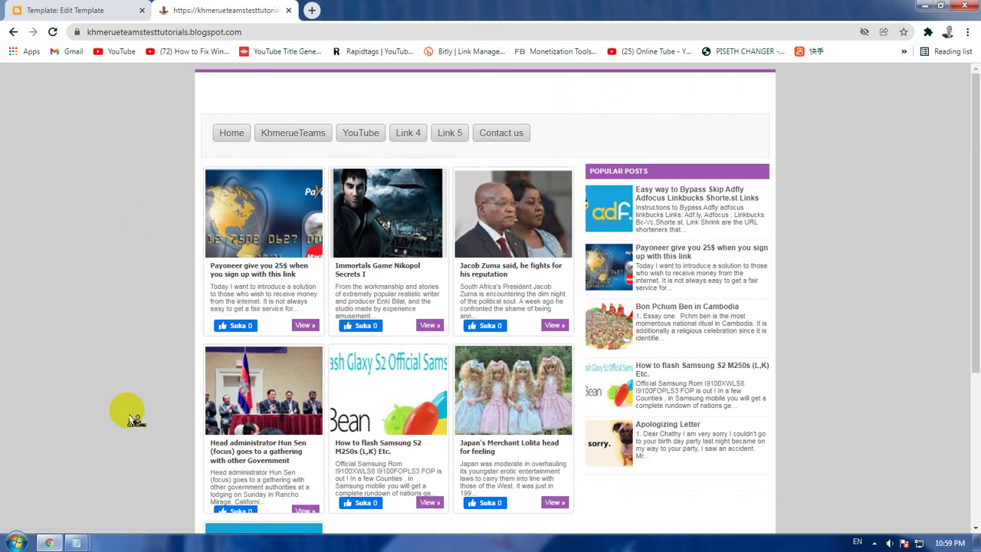
mouse_move(81, 541)
click(168, 506)
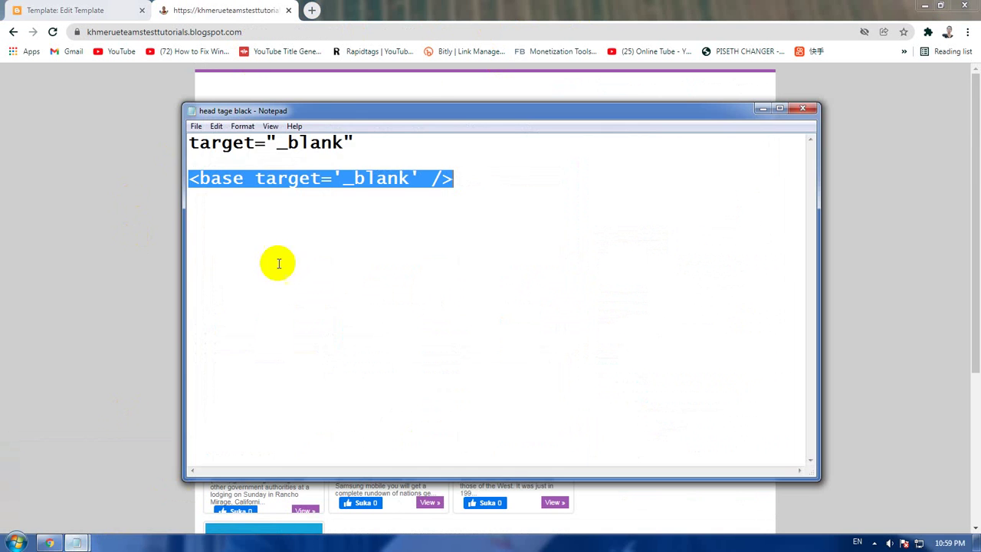
drag(353, 143, 170, 150)
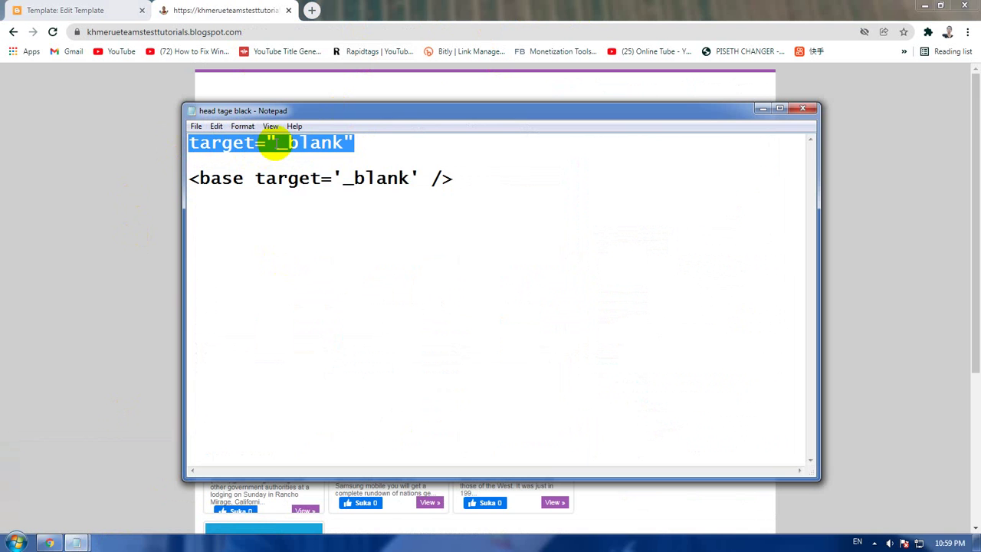
right_click(276, 144)
click(234, 171)
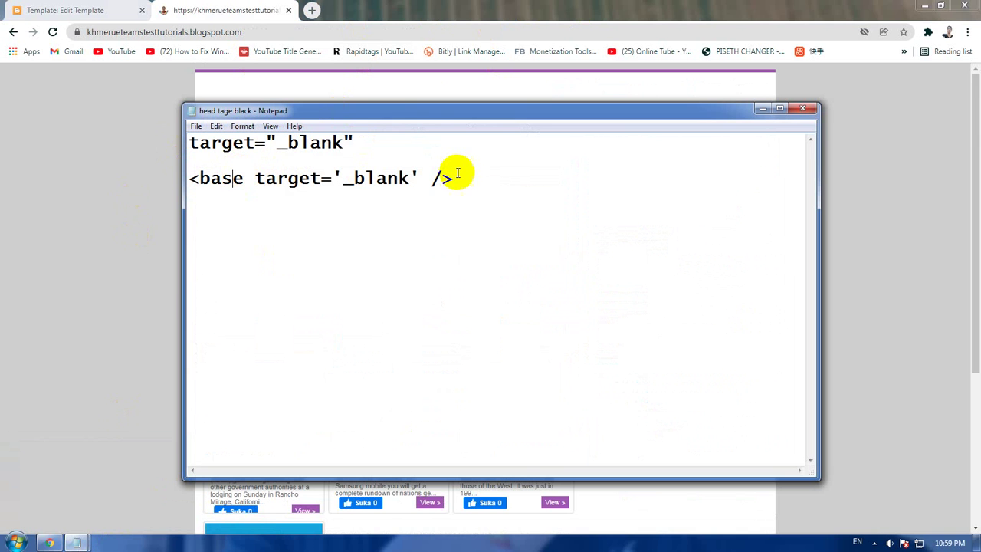
click(468, 168)
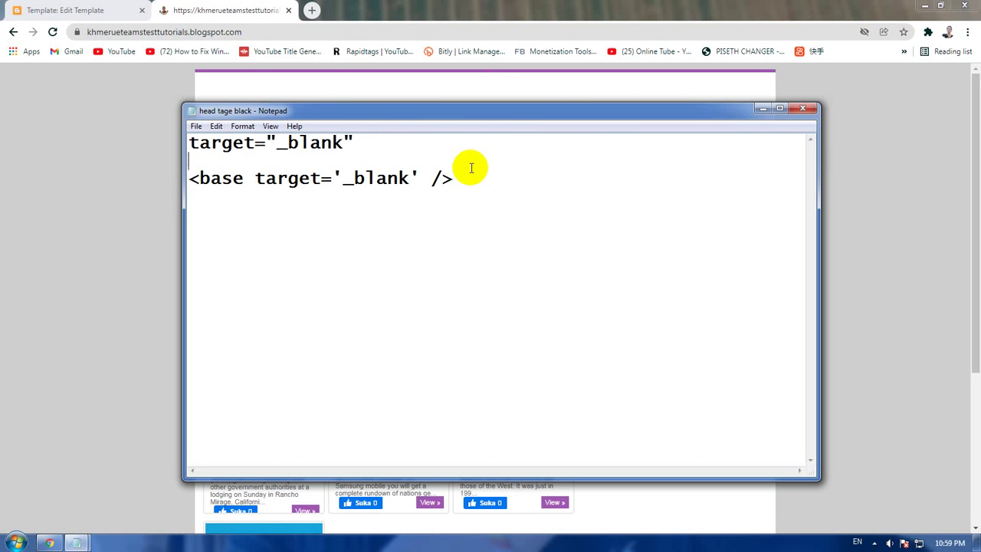
click(468, 184)
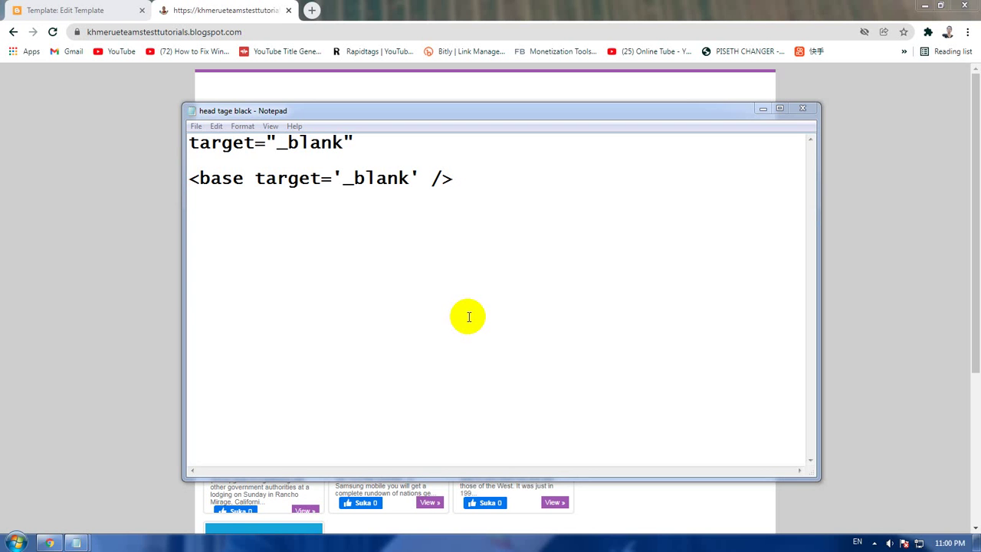
click(468, 10)
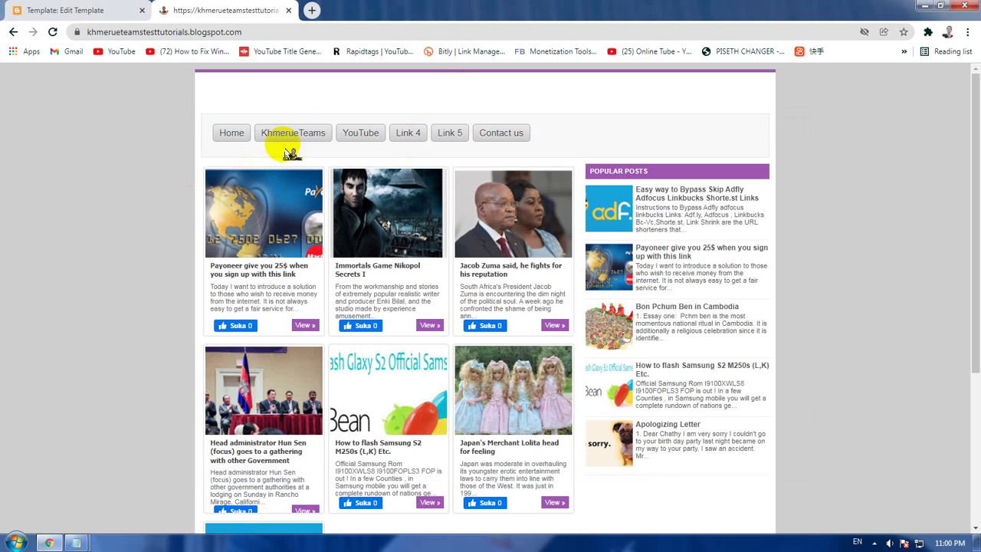